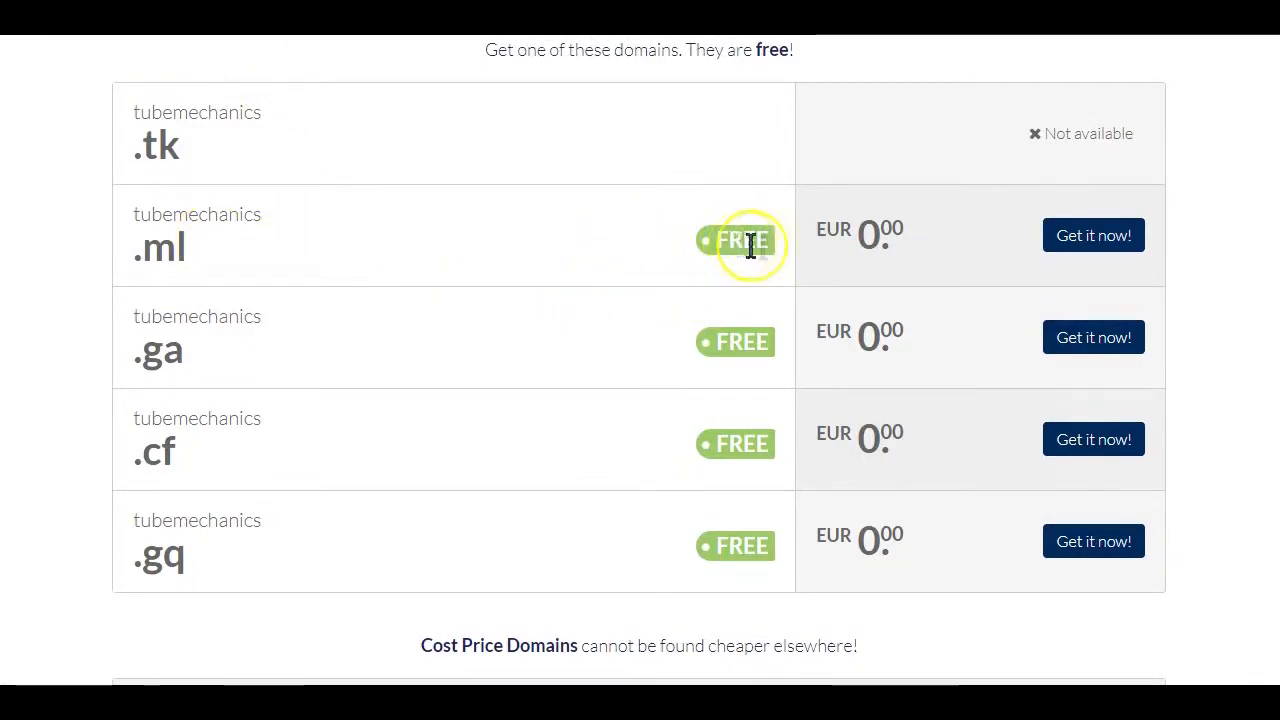
- Add the free domain tubemechanics.ml to the cart and check out with a registration period of 12 months free
left_click(1094, 245)
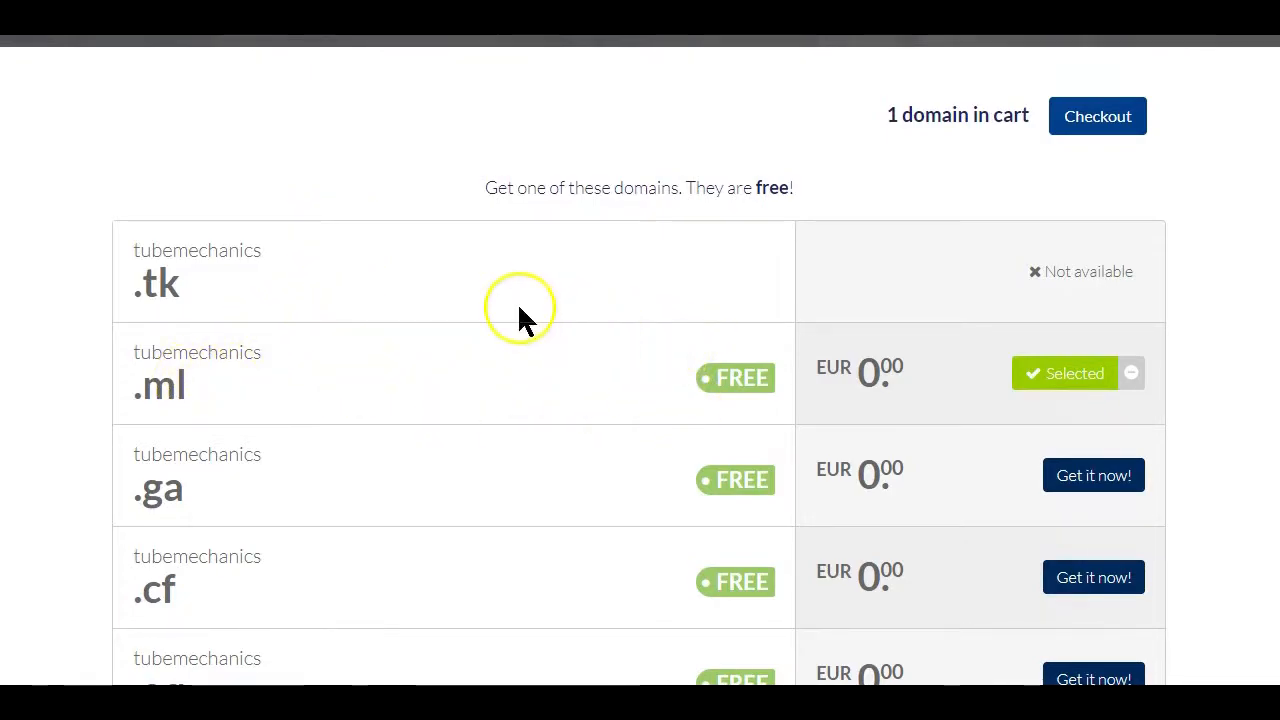
left_click(1098, 120)
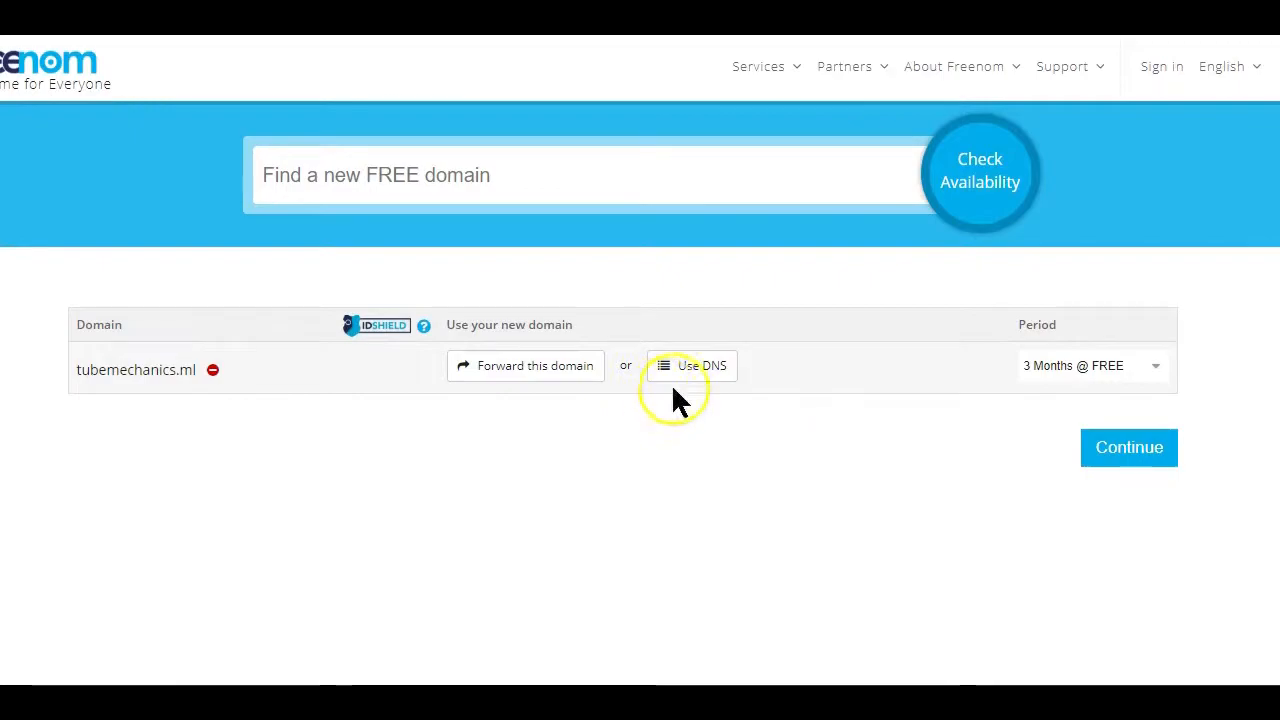
left_click(1152, 366)
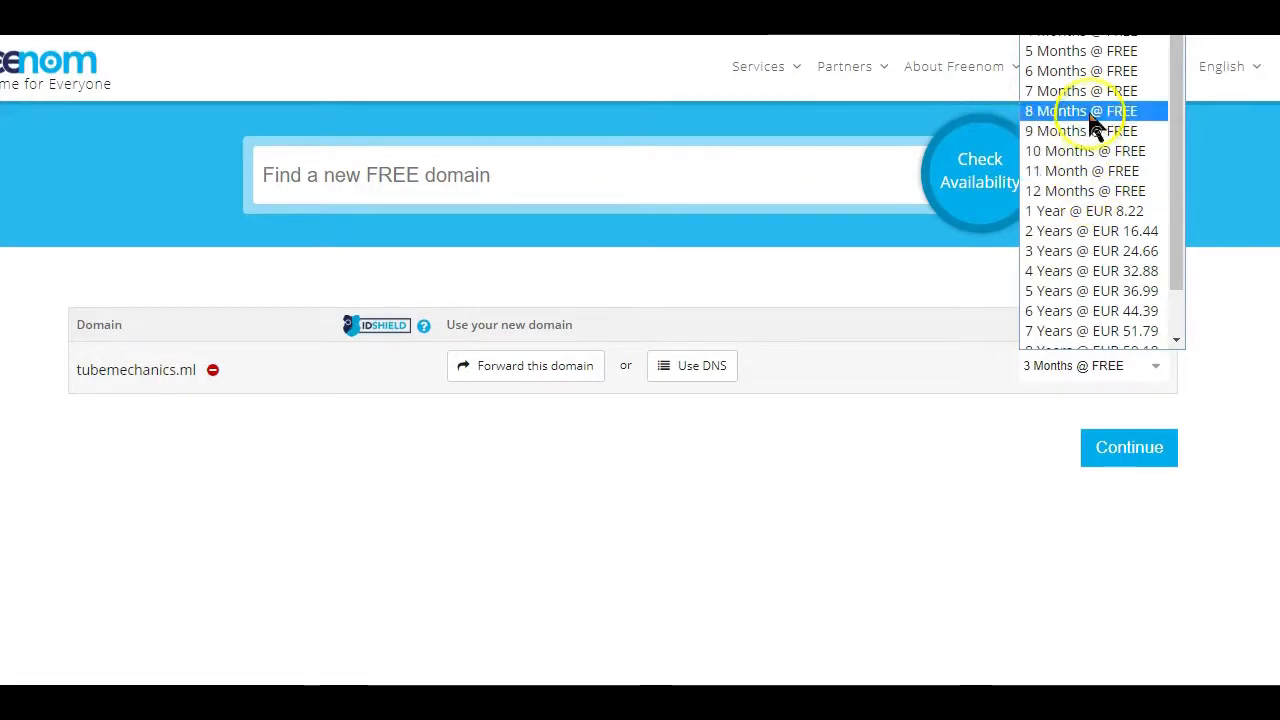
left_click(1080, 190)
left_click(1130, 455)
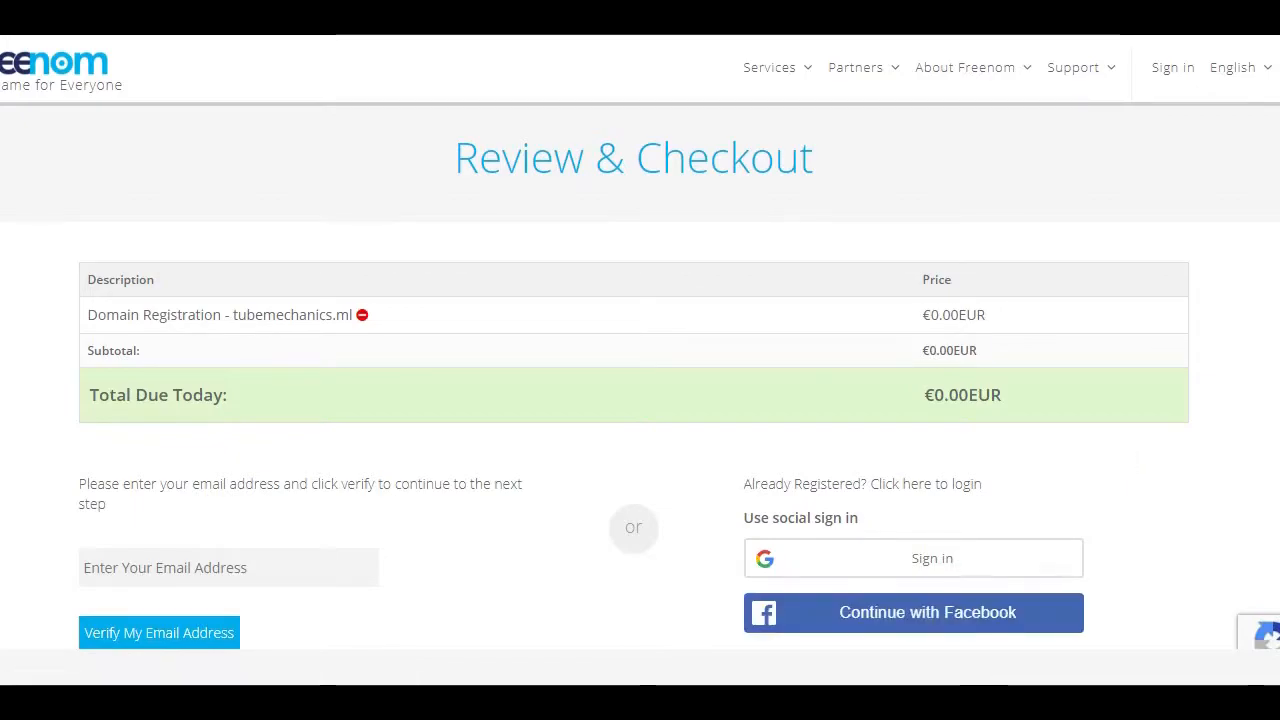
- Sign in with Google on the Review & Checkout page to request email verification for the domain order
scroll(618, 212, "down", 1)
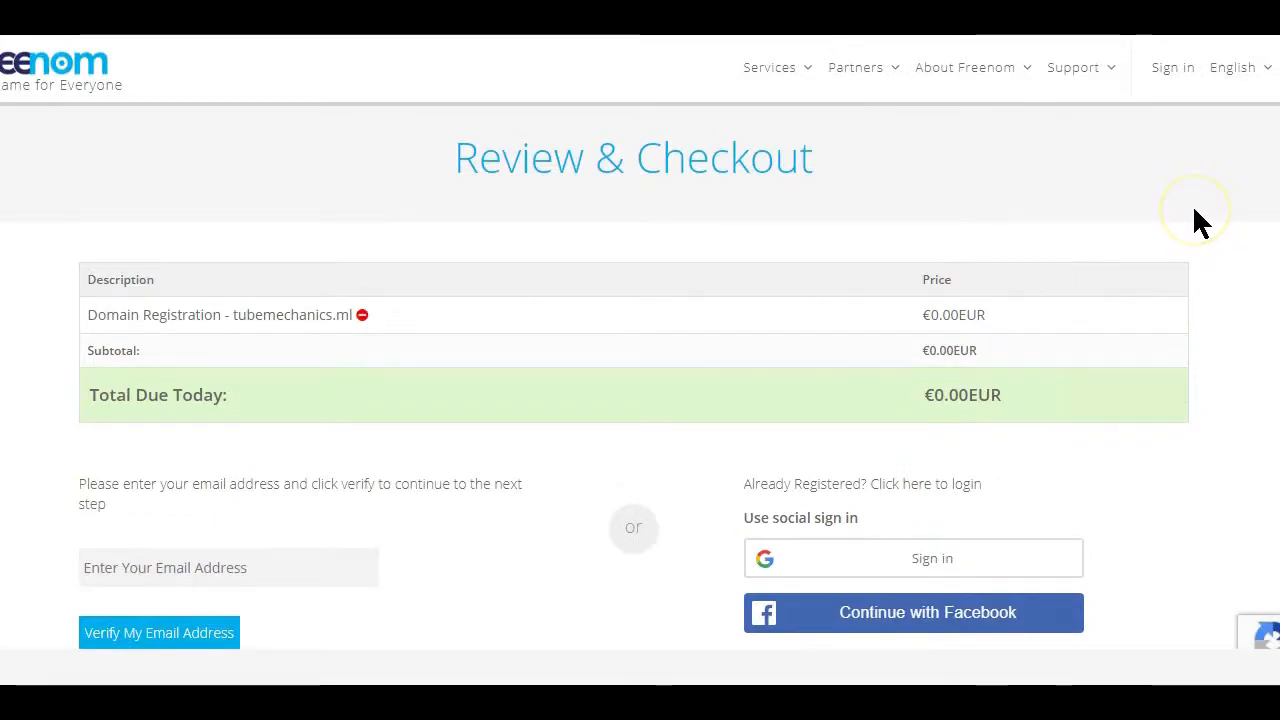
scroll(1193, 210, "down", 1)
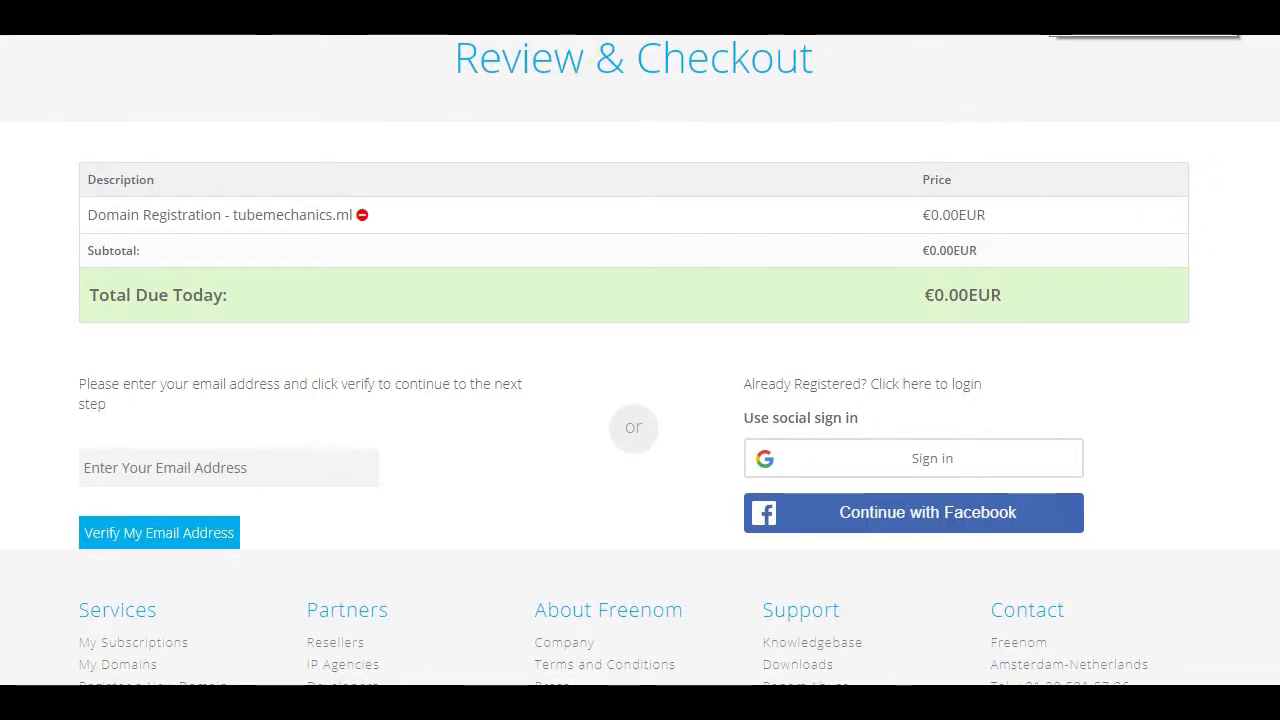
left_click(1056, 12)
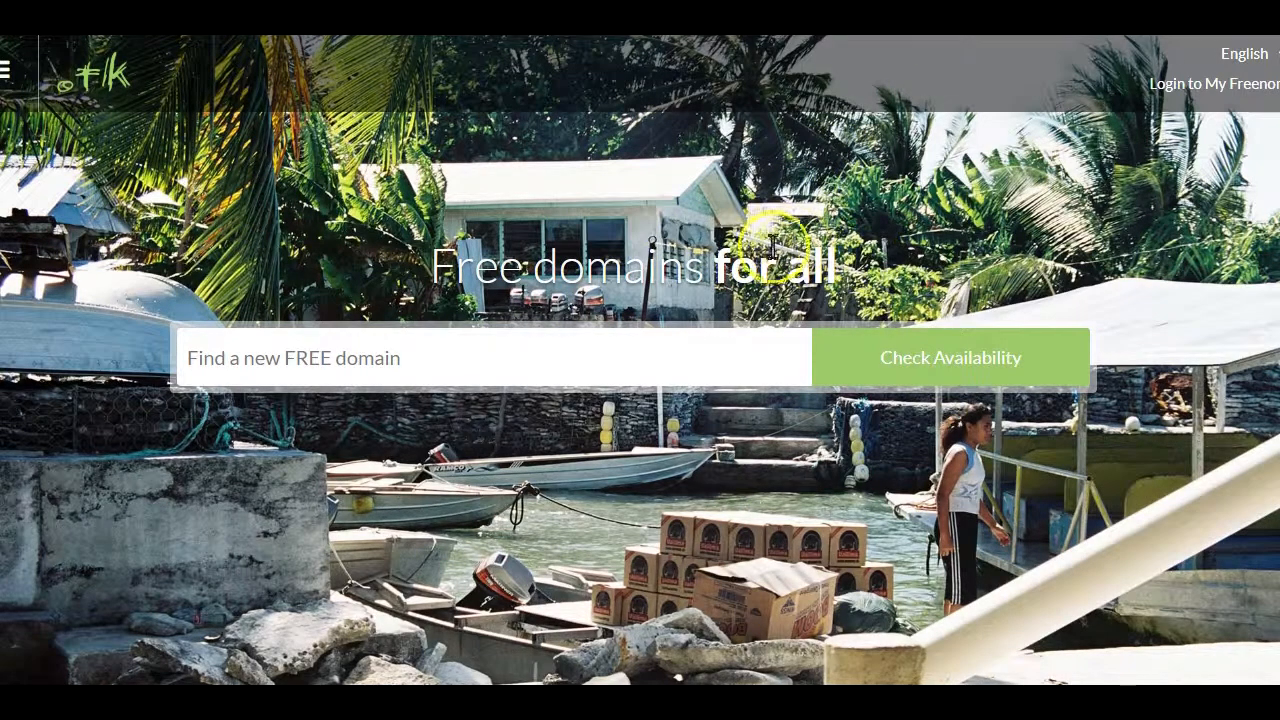
left_click(1016, 14)
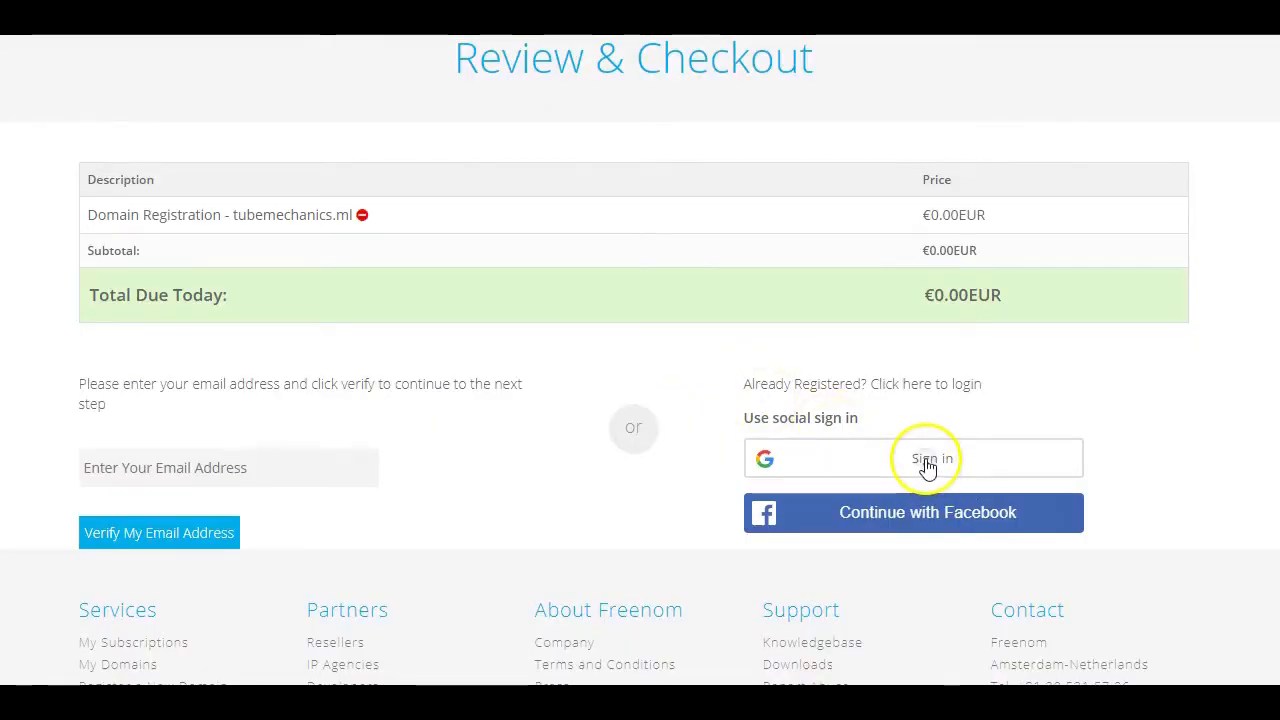
left_click(928, 462)
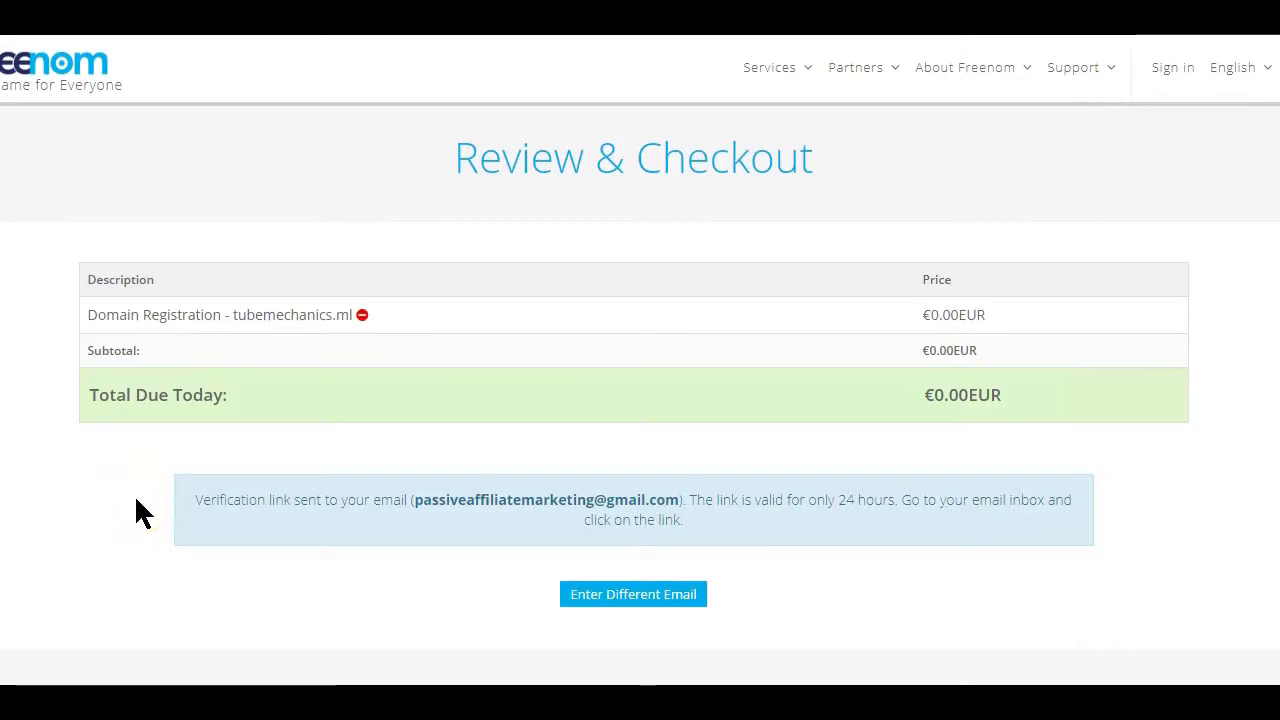
- Switch to Gmail, open the Freenom Email Verification message and confirm the email address through its link
left_click_drag(199, 494, 471, 522)
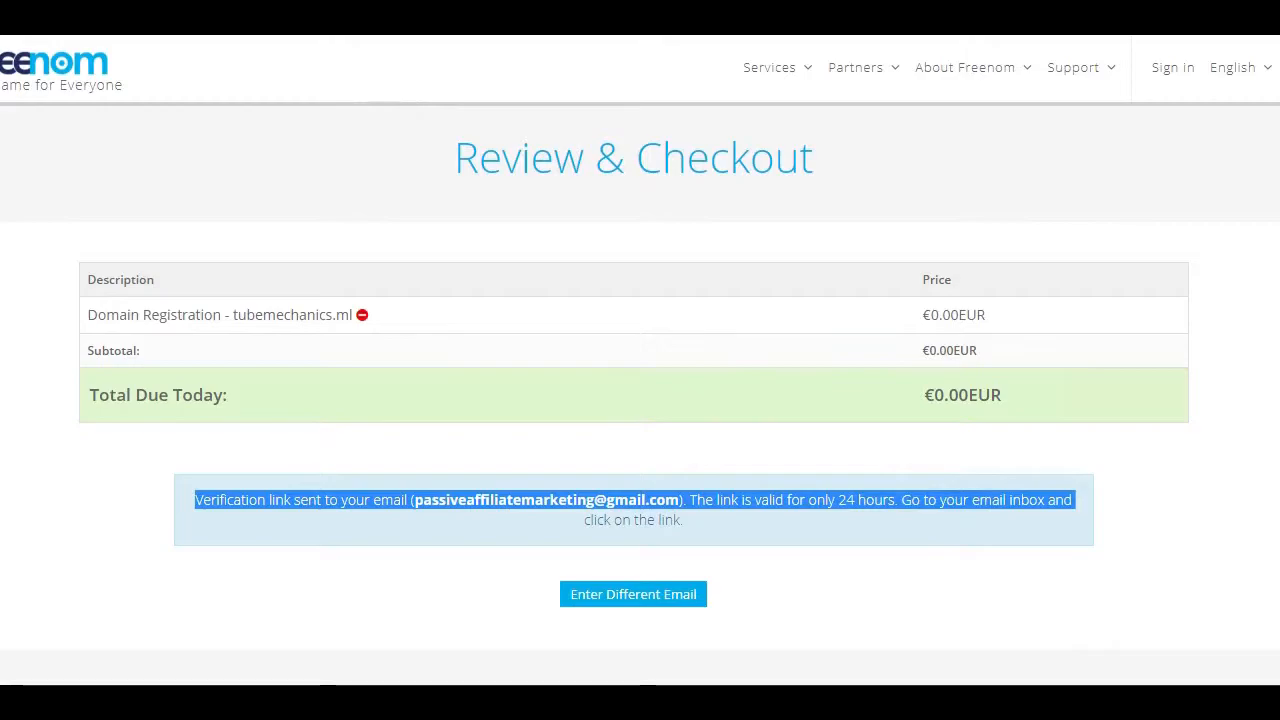
left_click(772, 566)
left_click(632, 593)
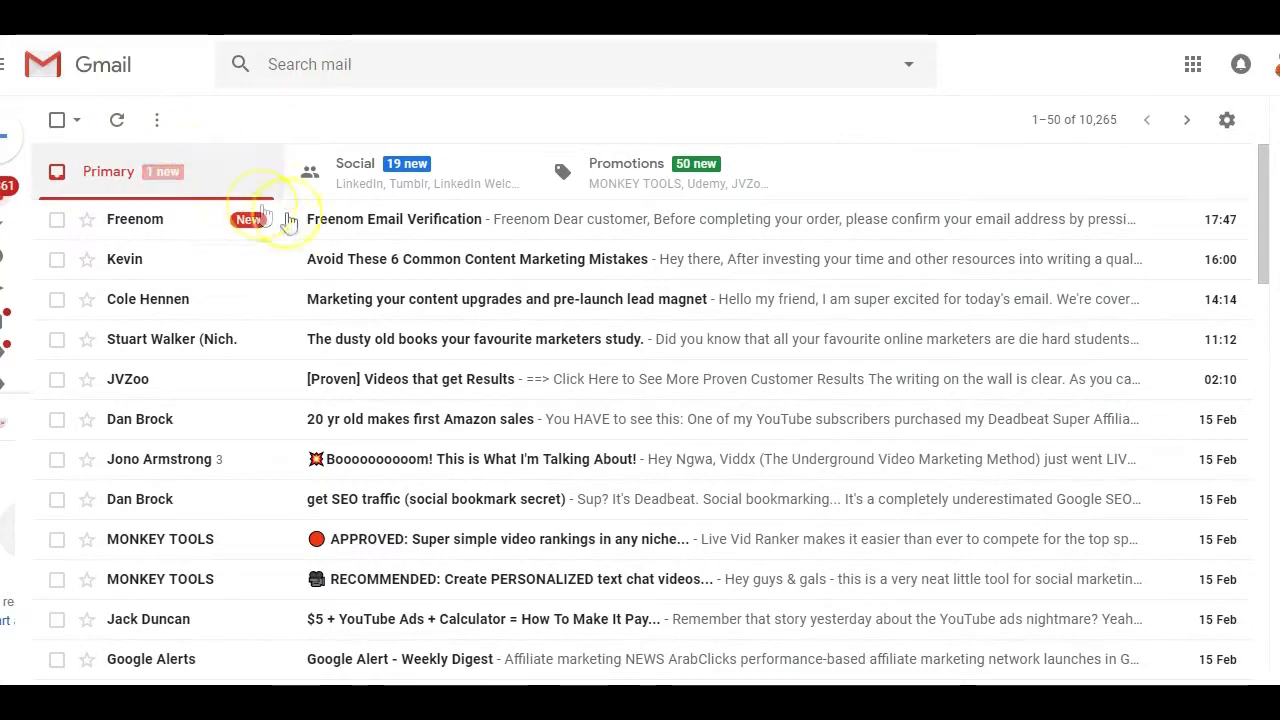
left_click(414, 228)
scroll(528, 405, "down", 2)
left_click(522, 390)
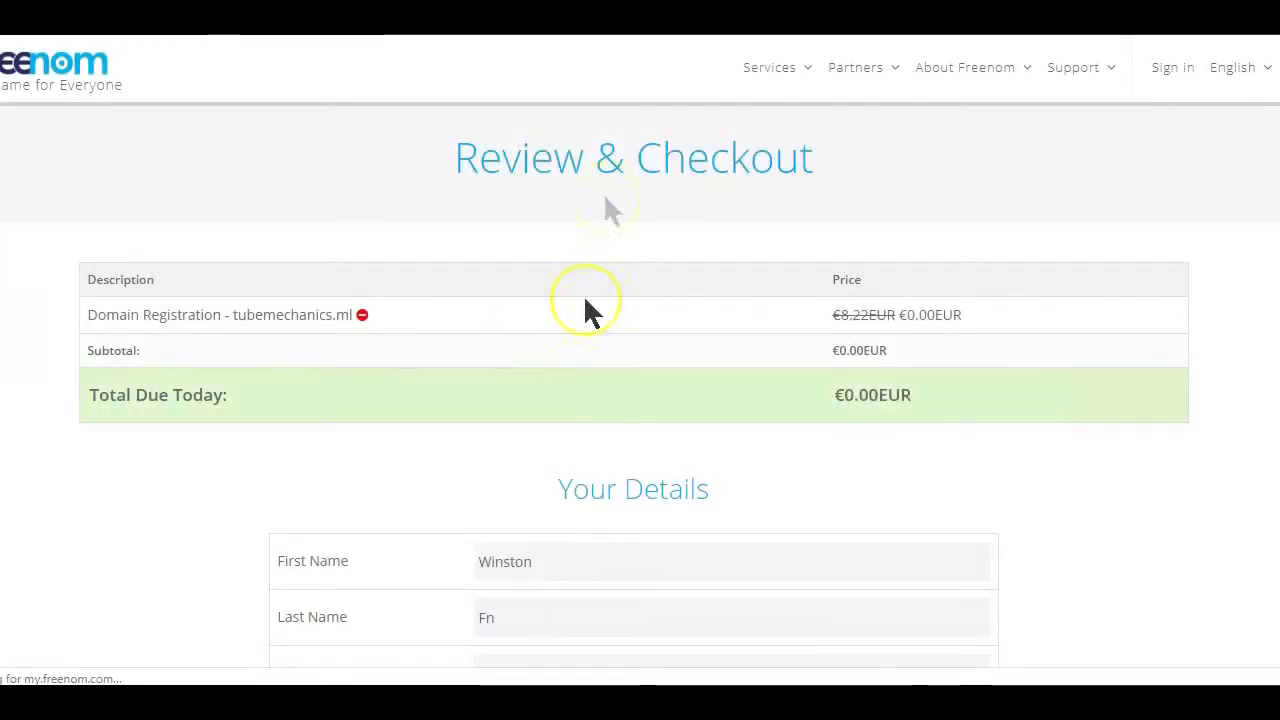
- Fill in the customer's address and phone details, accept the Terms & Conditions and complete the order
scroll(555, 268, "down", 4)
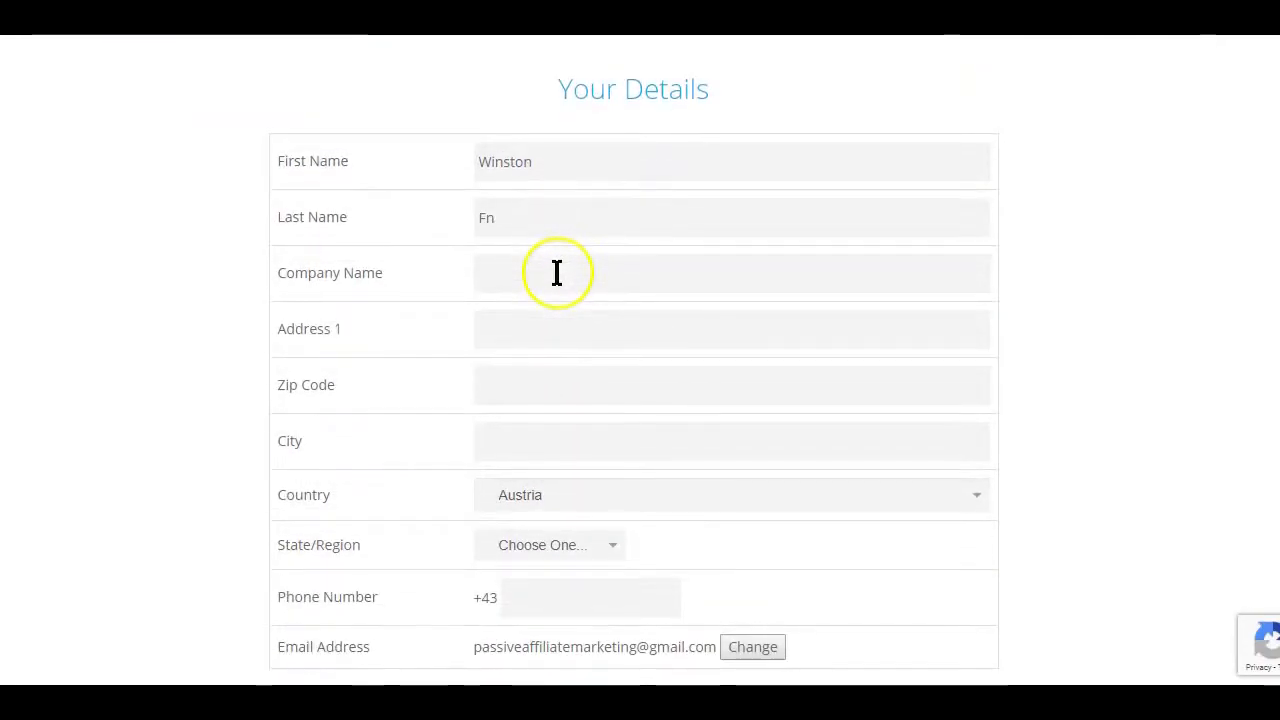
scroll(577, 374, "down", 4)
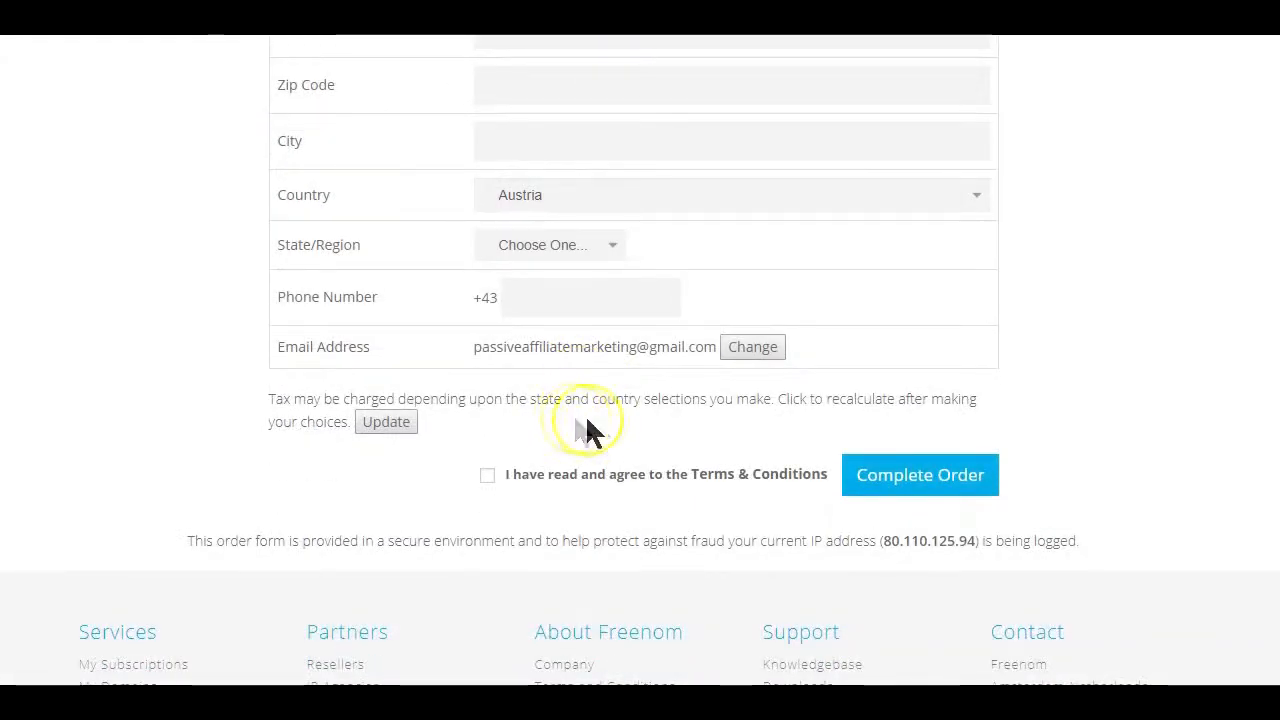
left_click(488, 409)
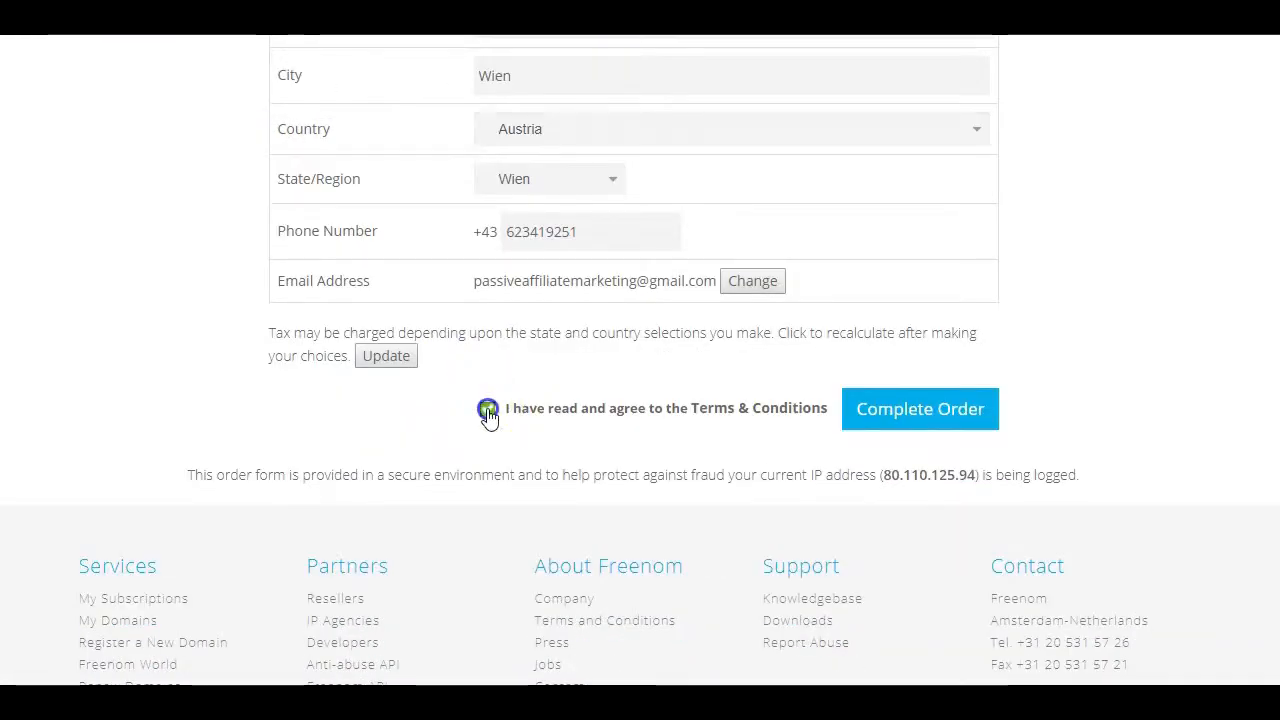
left_click(894, 409)
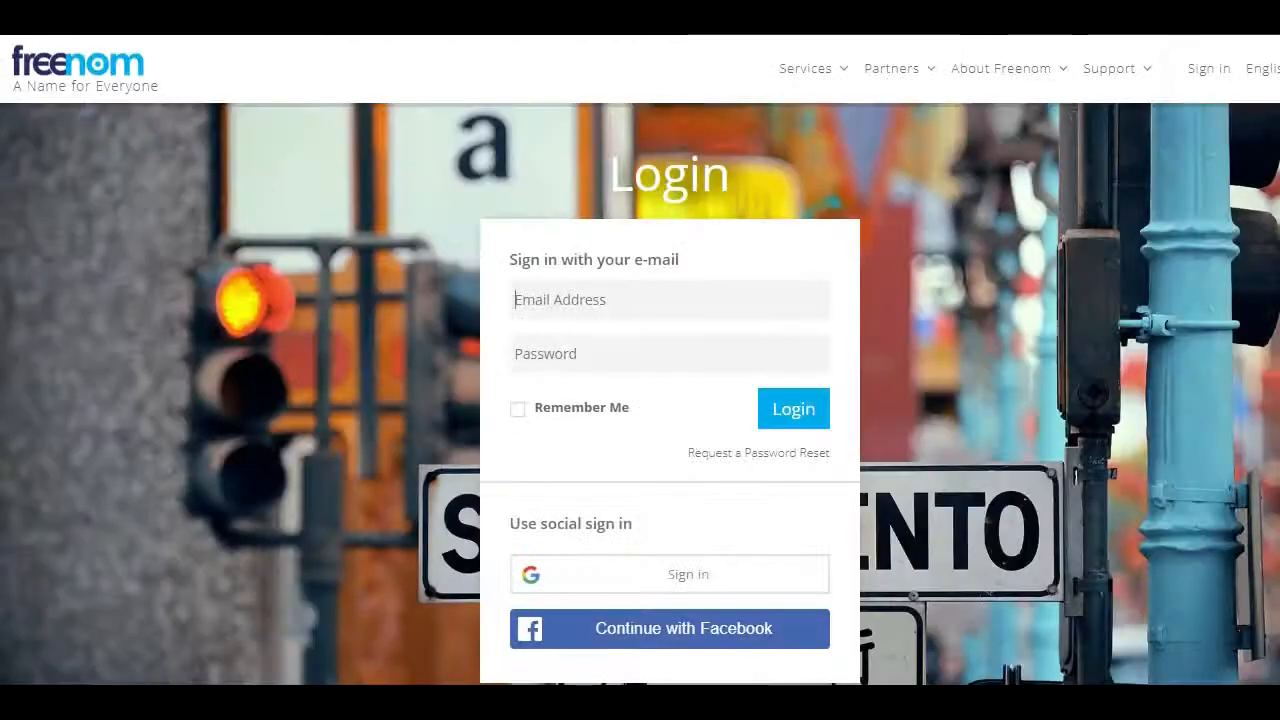
- Sign in to Freenom with the Google account and open the My Domains page
left_click(671, 572)
left_click(584, 308)
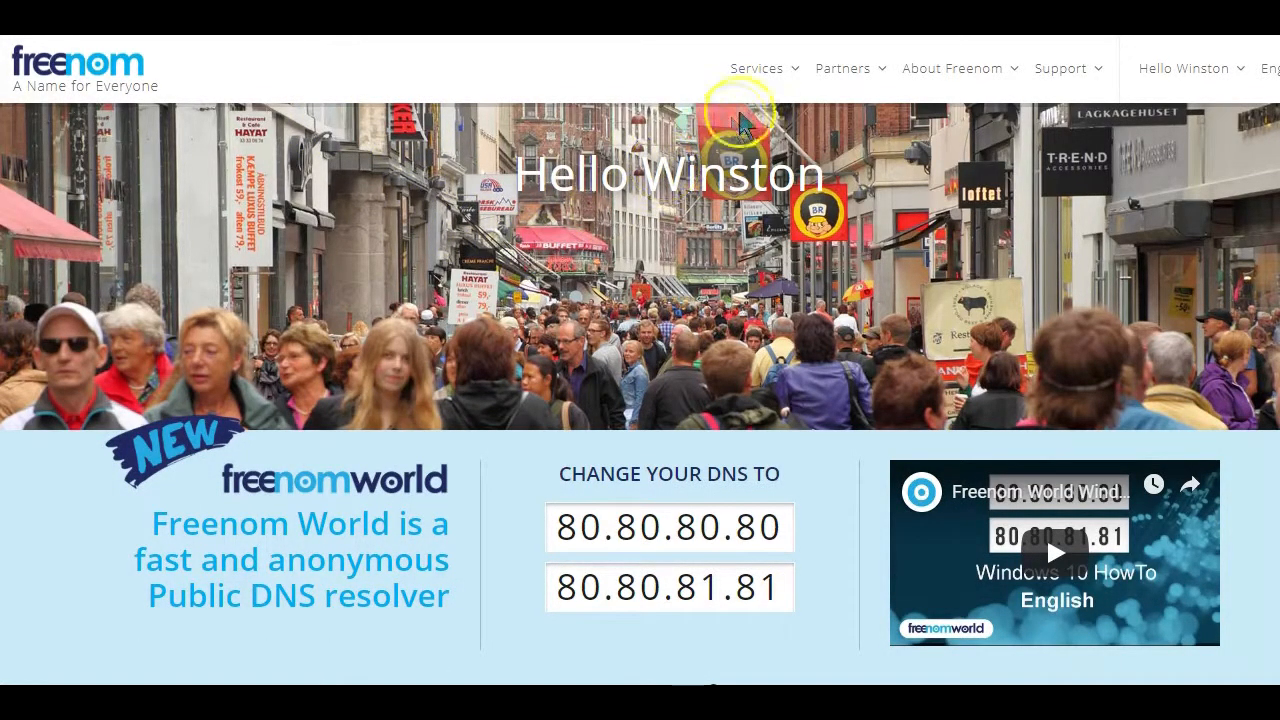
left_click(773, 72)
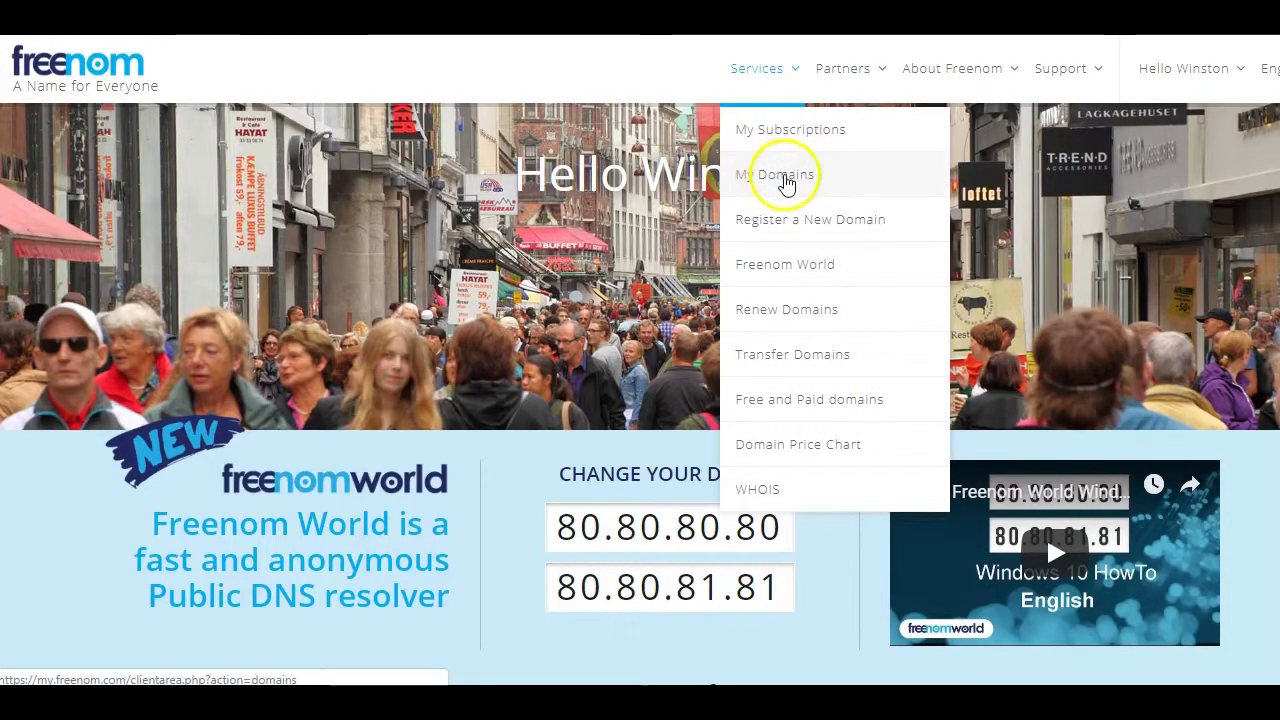
left_click(772, 176)
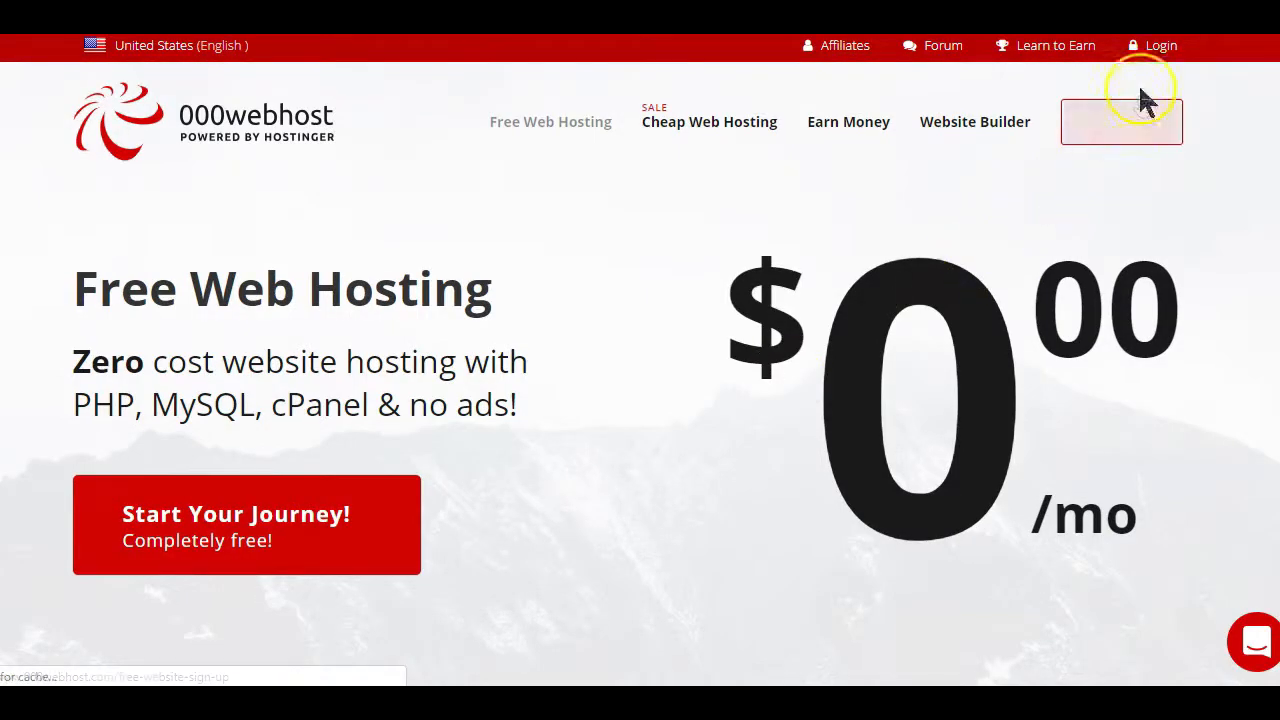
- Log in to 000webhost with the Google account, allow the requested access and dismiss the Power Store promotion
left_click(1160, 50)
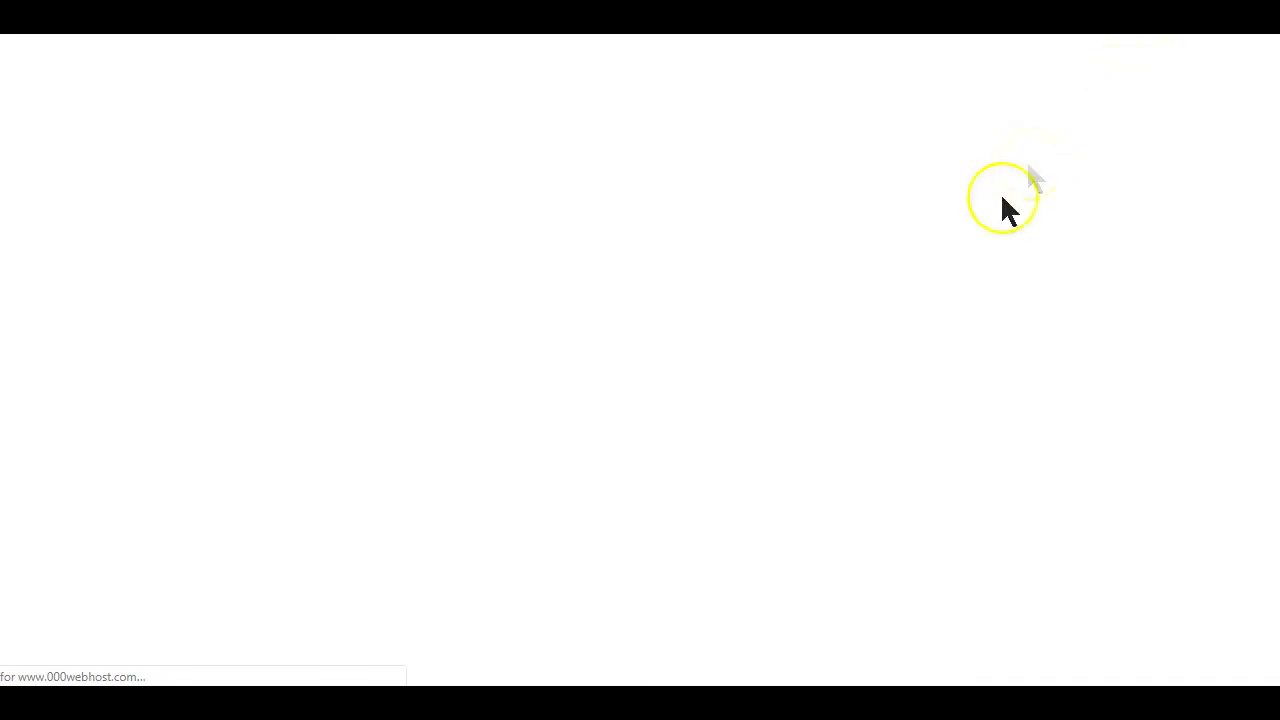
scroll(784, 462, "down", 1)
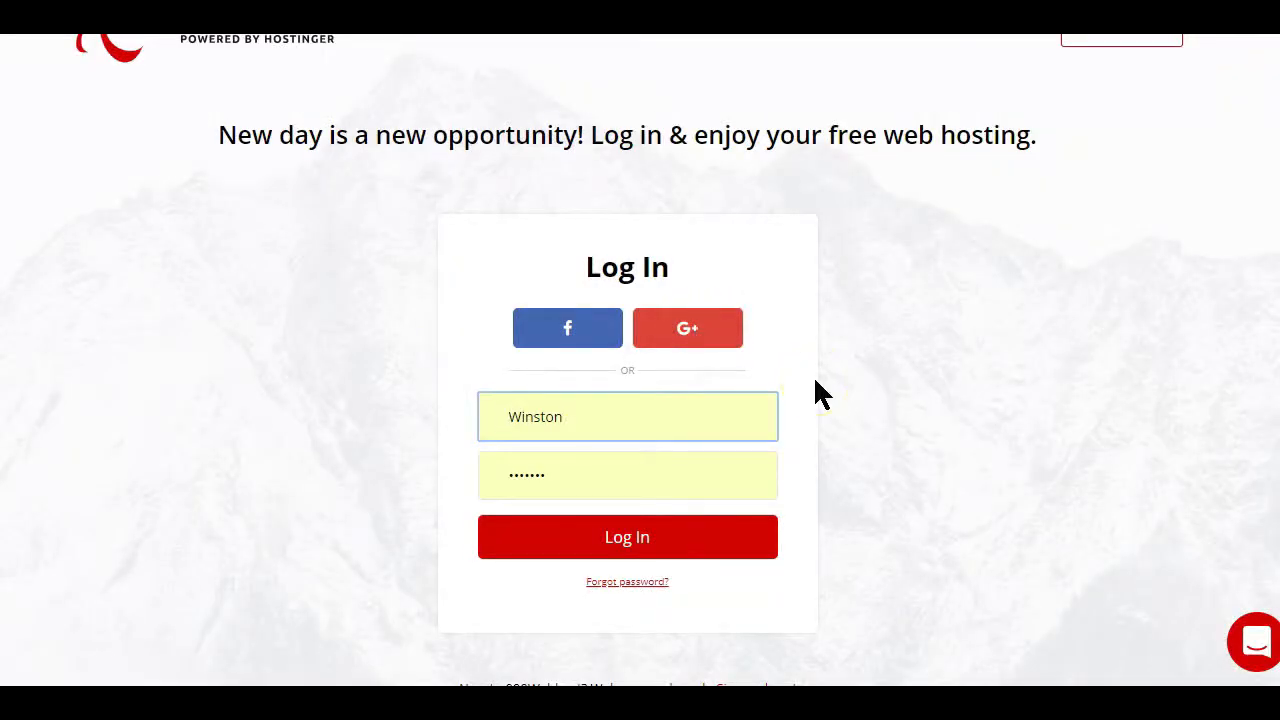
left_click(691, 336)
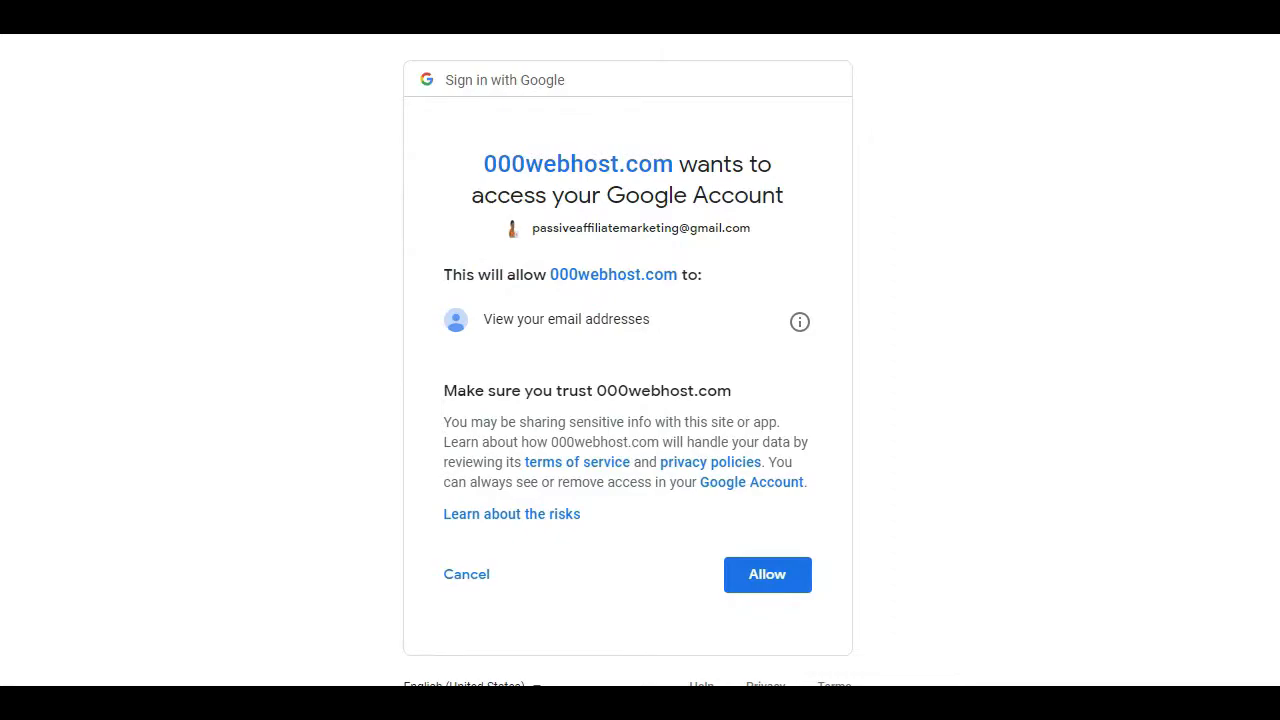
left_click(770, 583)
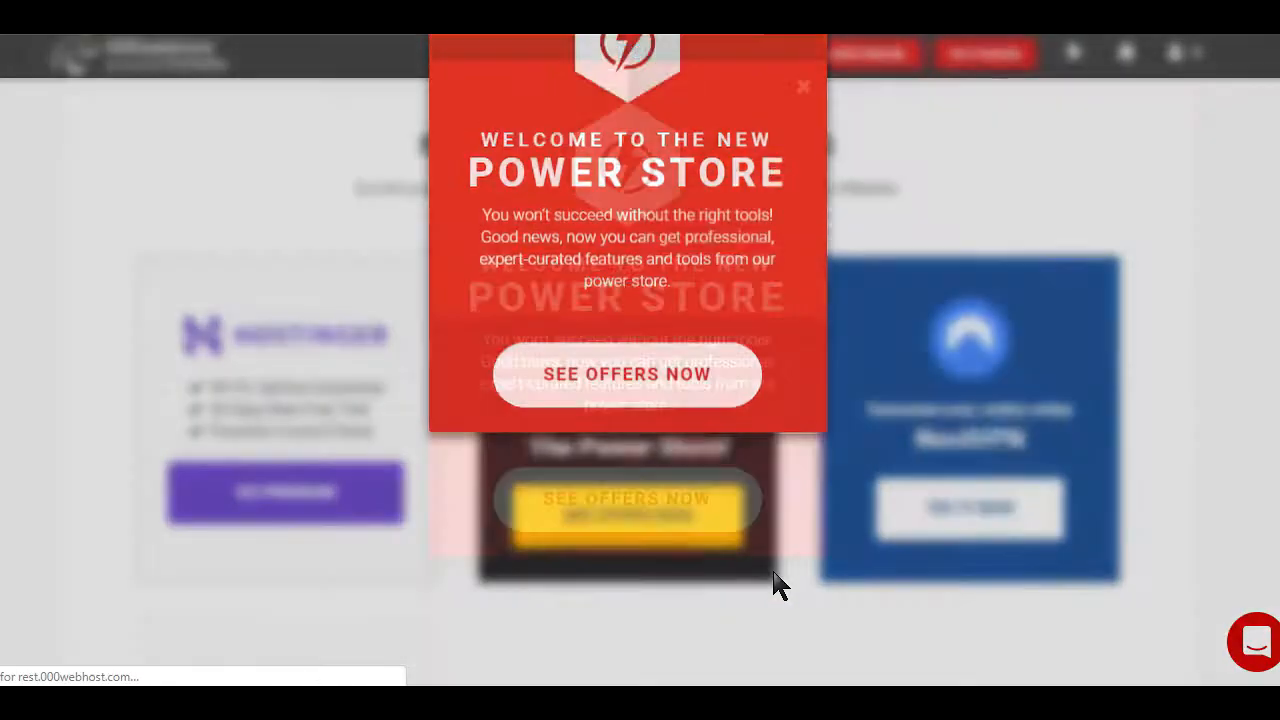
left_click(804, 89)
left_click(805, 88)
- Create a new website for building a blog or personal website, leaving the website name blank
left_click(842, 62)
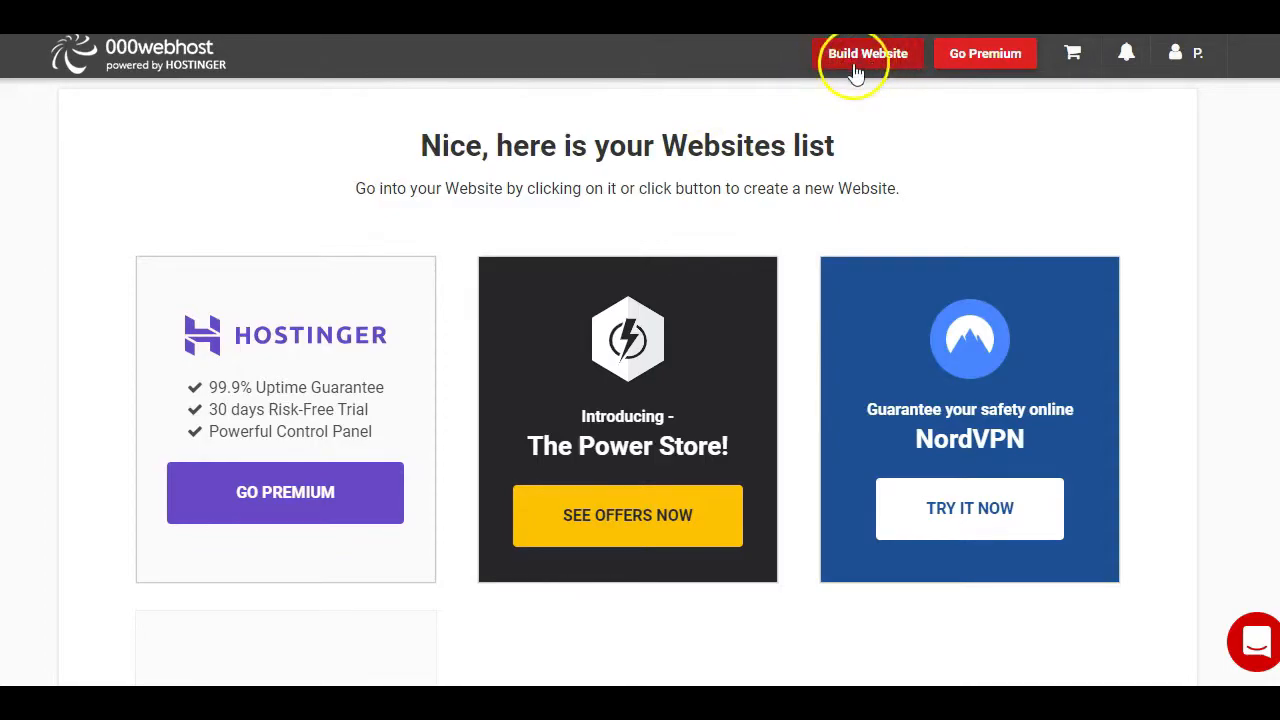
left_click(866, 68)
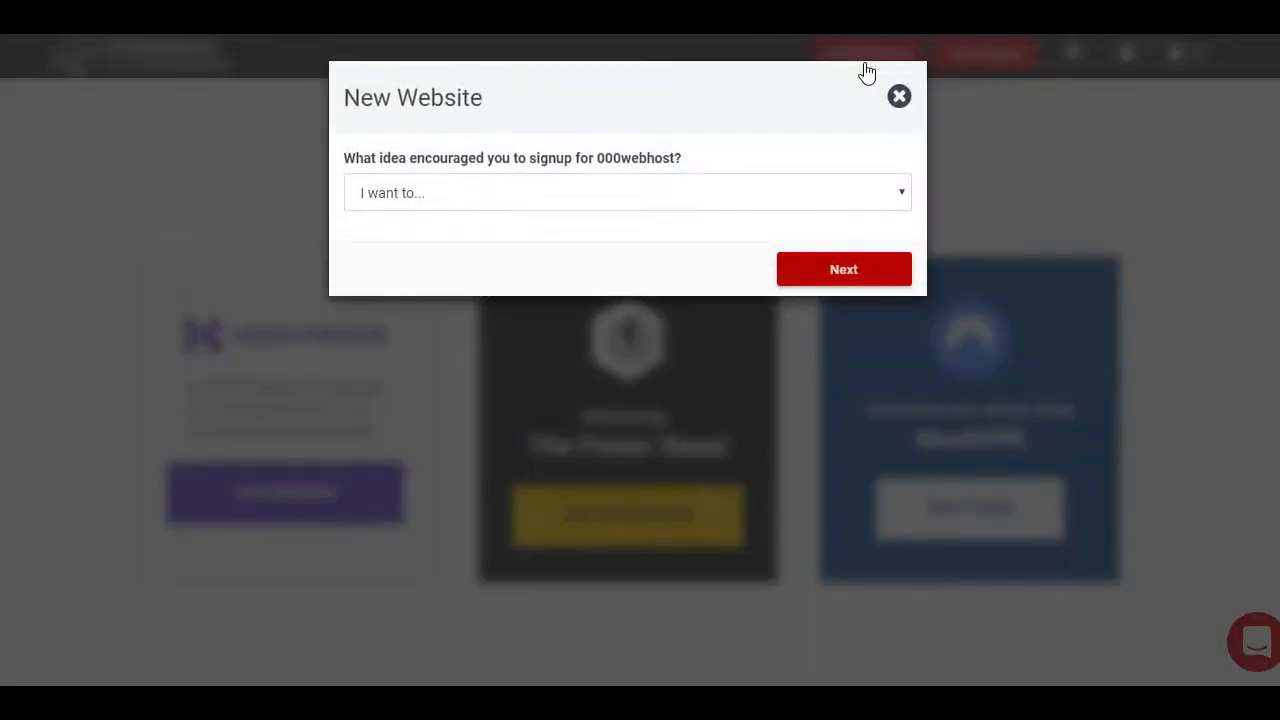
left_click(772, 192)
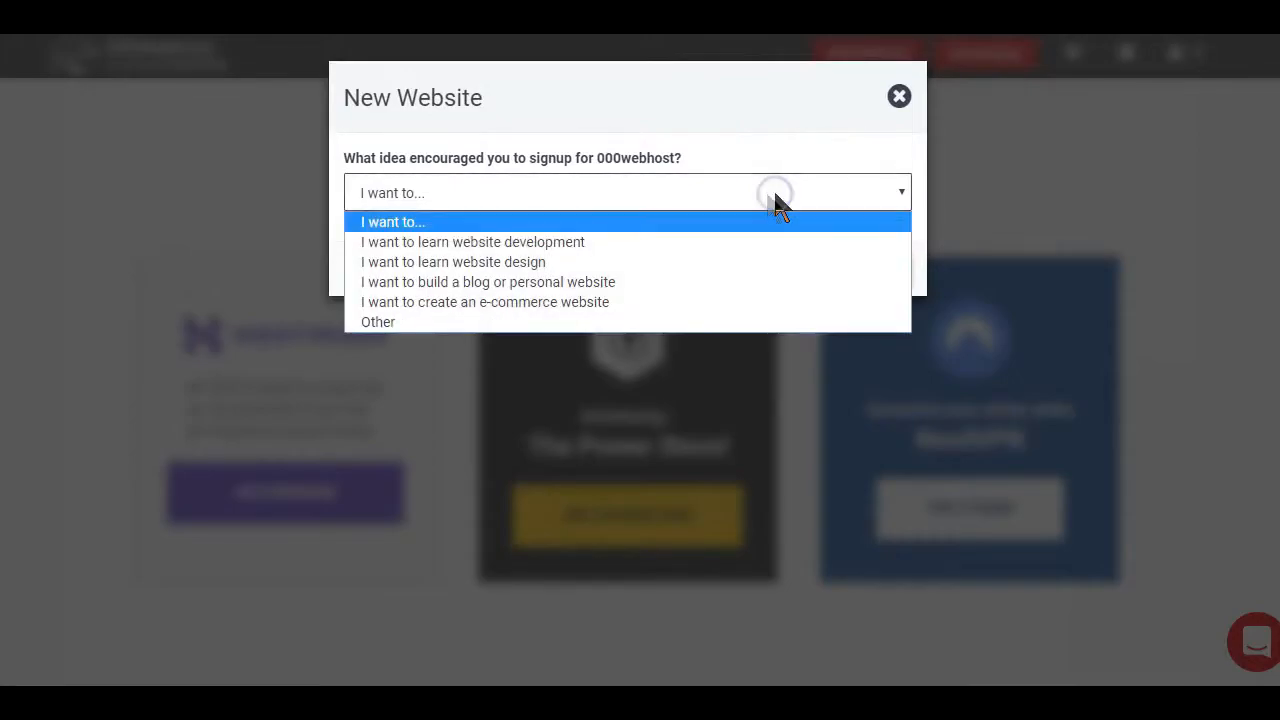
left_click(598, 286)
left_click(843, 272)
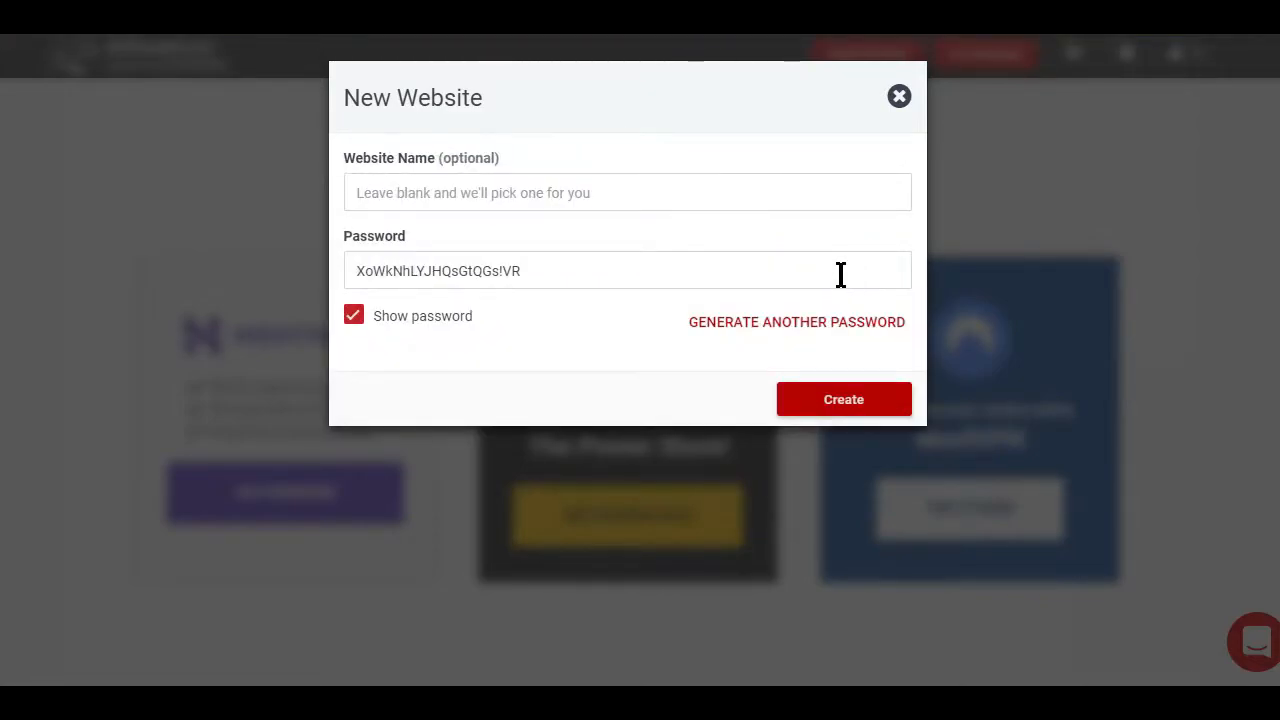
left_click(374, 190)
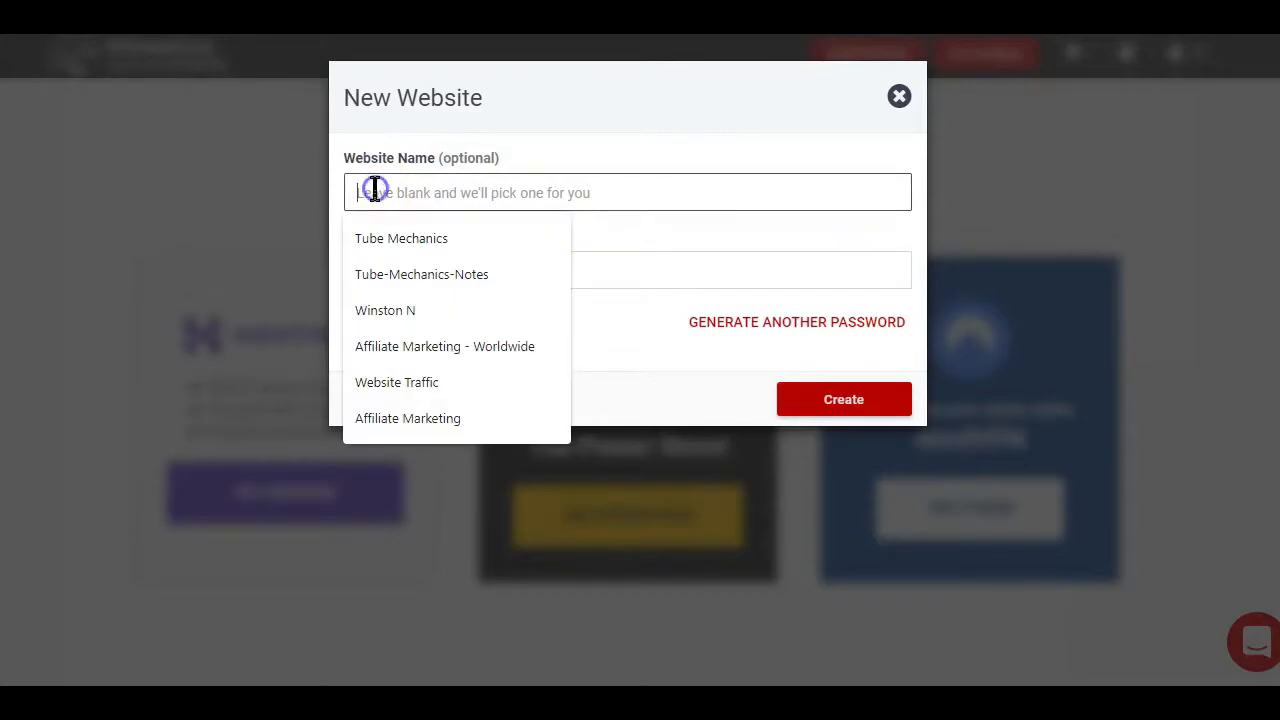
left_click(830, 402)
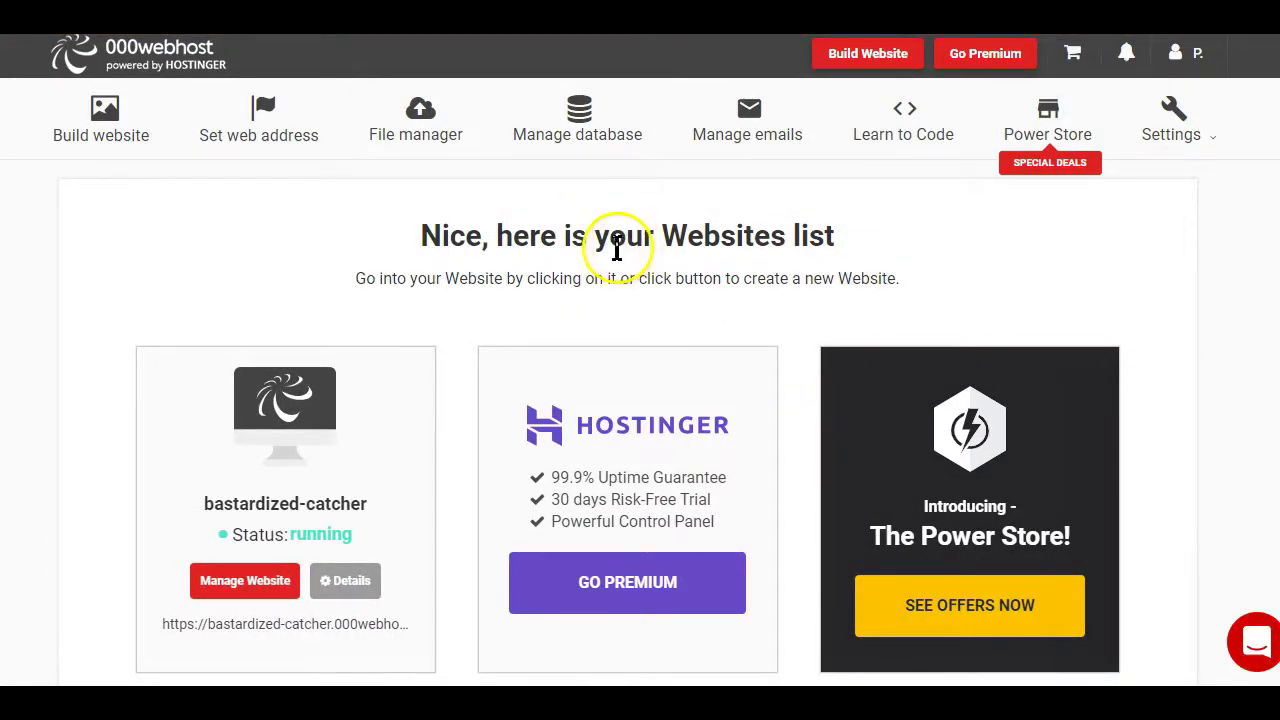
- Start a WordPress installation for the new website and enter the admin password in the install form
left_click(105, 143)
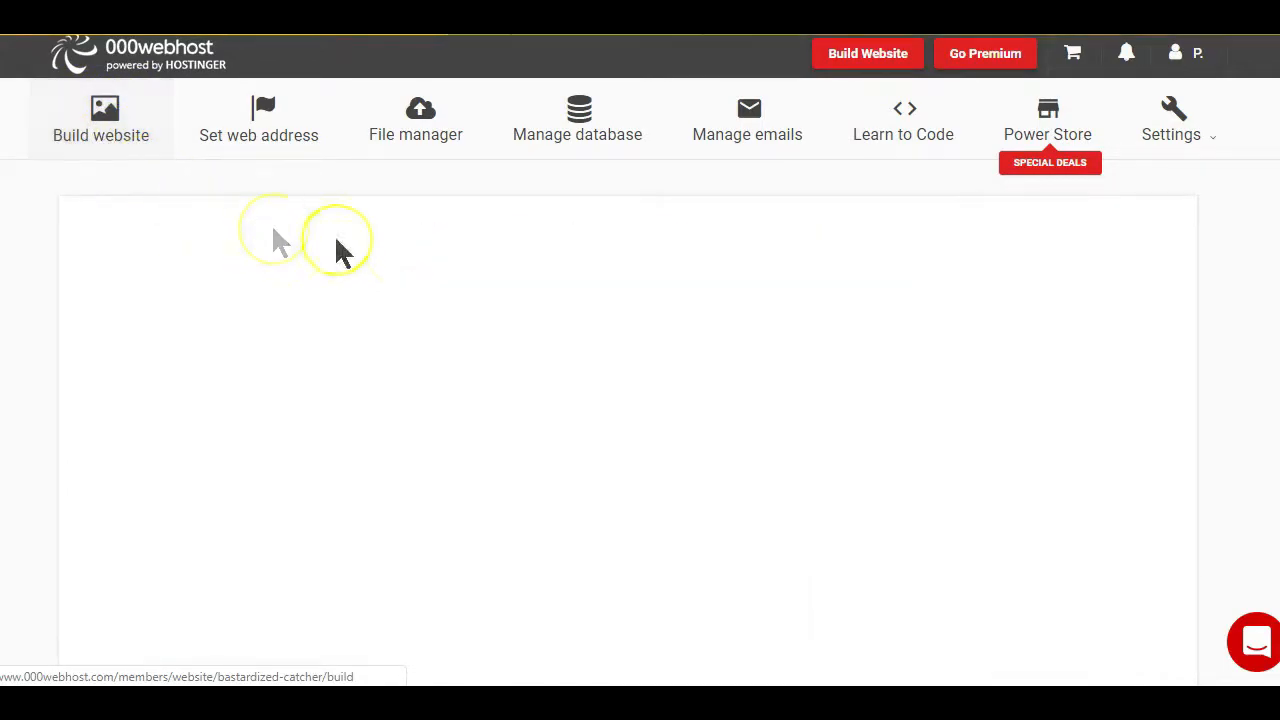
scroll(908, 319, "up", 2)
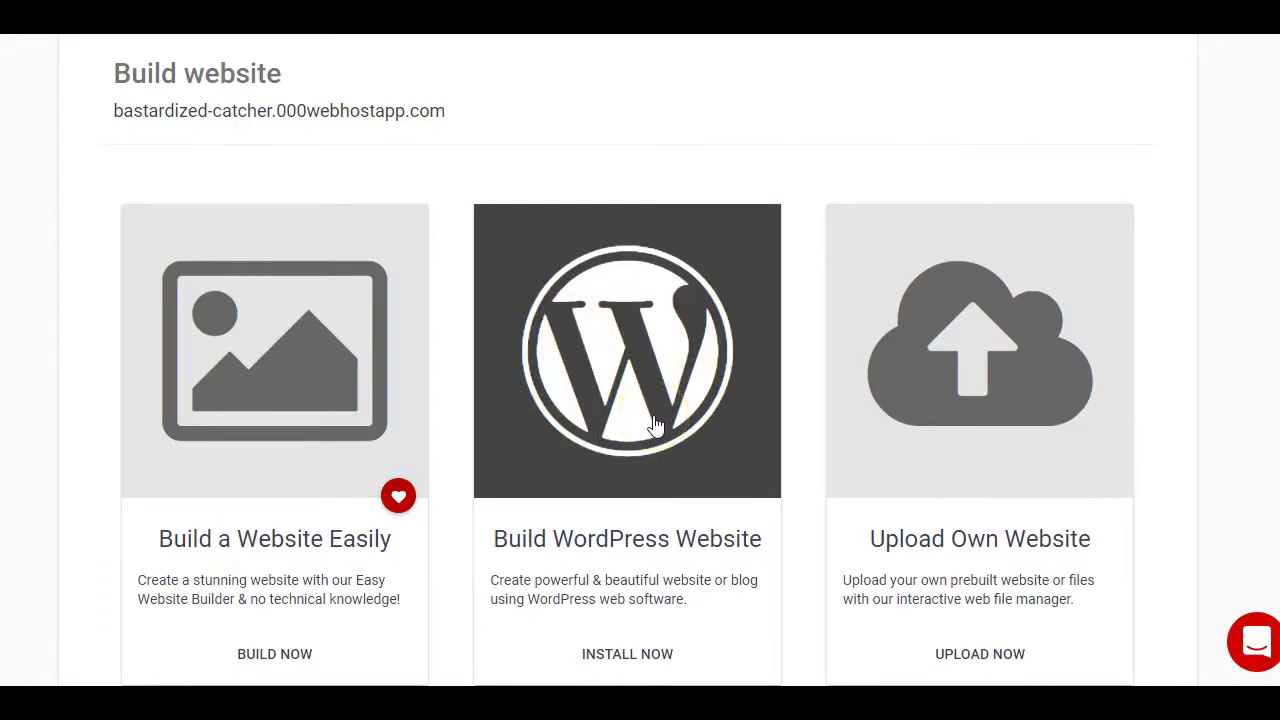
left_click(581, 388)
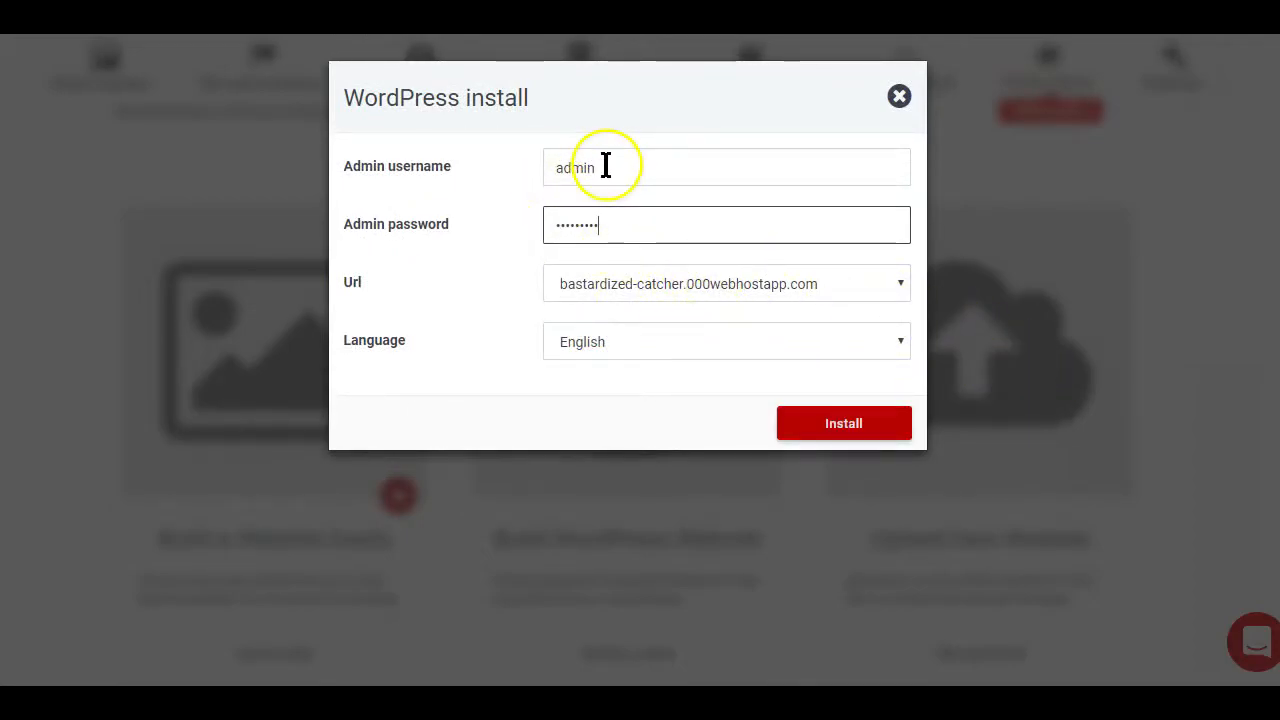
- Copy the admin username from the WordPress install form and save it in a Notepad note
left_click_drag(606, 167, 537, 163)
left_click_drag(620, 228, 531, 229)
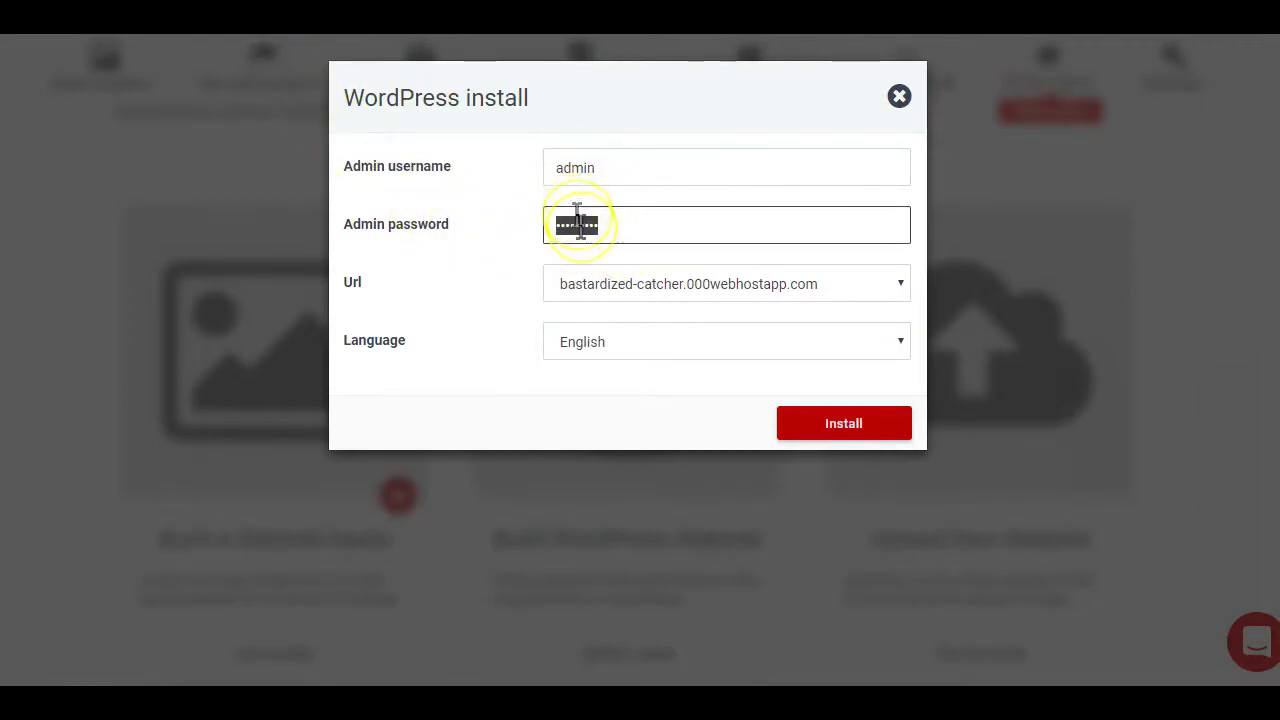
left_click_drag(609, 170, 551, 166)
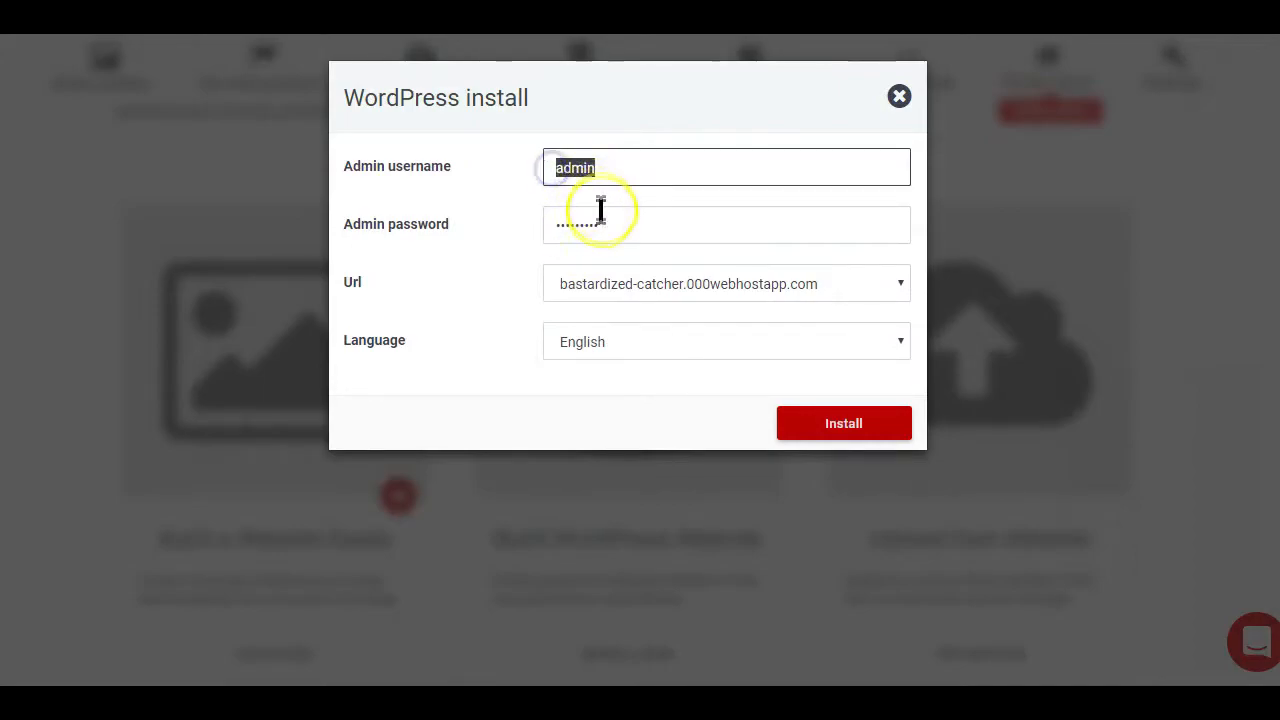
left_click_drag(606, 223, 533, 228)
key("shift+Tab")
right_click(578, 168)
left_click(628, 240)
left_click(617, 703)
left_click(1120, 224)
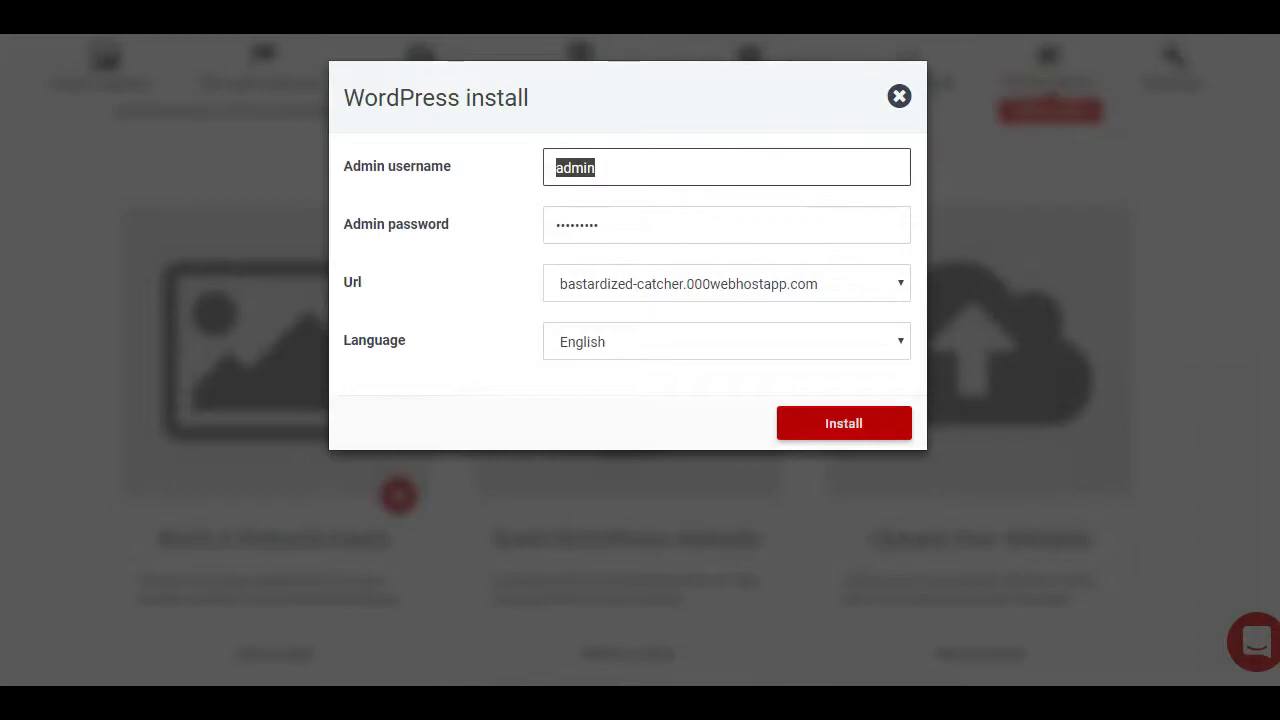
- Run the WordPress installation and save the admin login in the browser
left_click(845, 435)
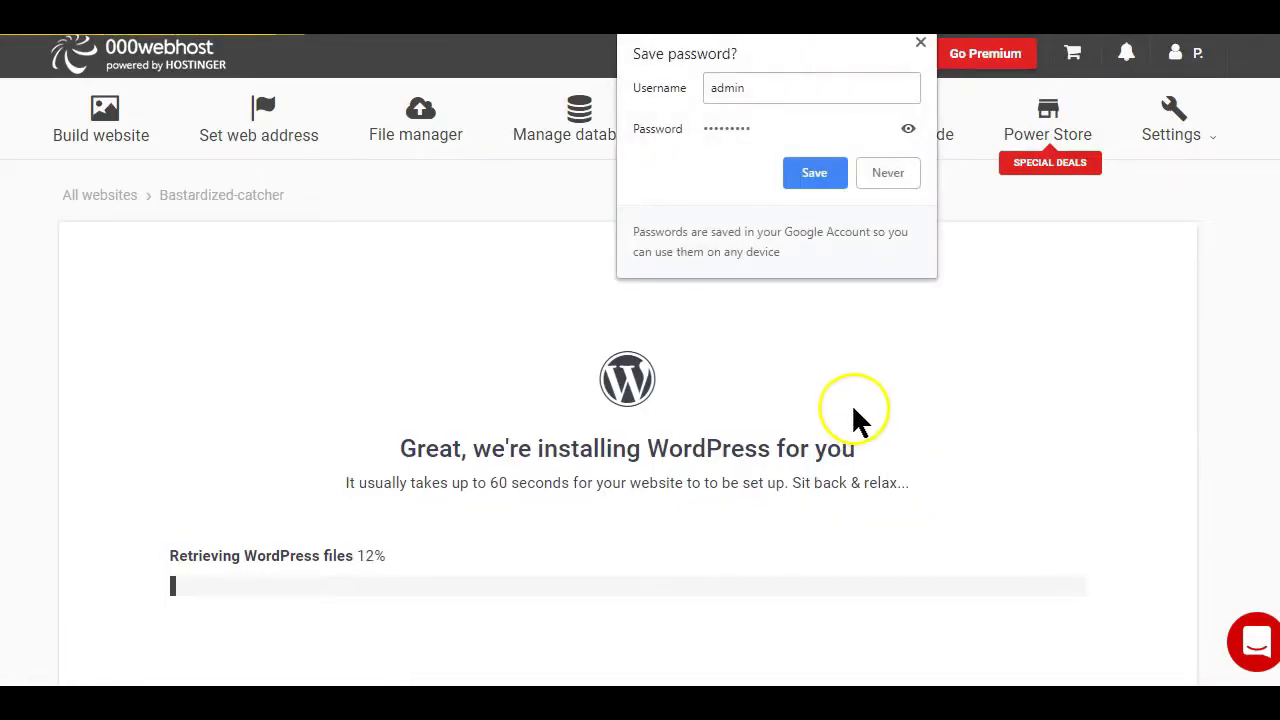
left_click(820, 174)
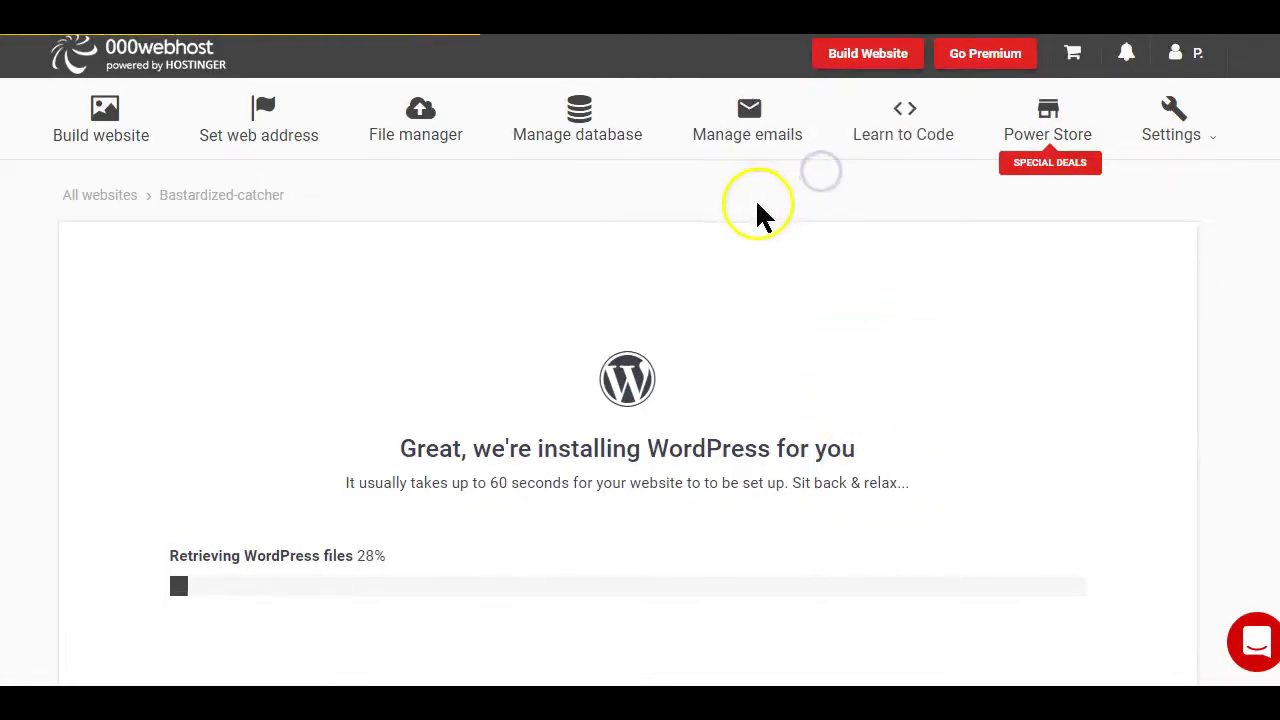
scroll(520, 485, "down", 2)
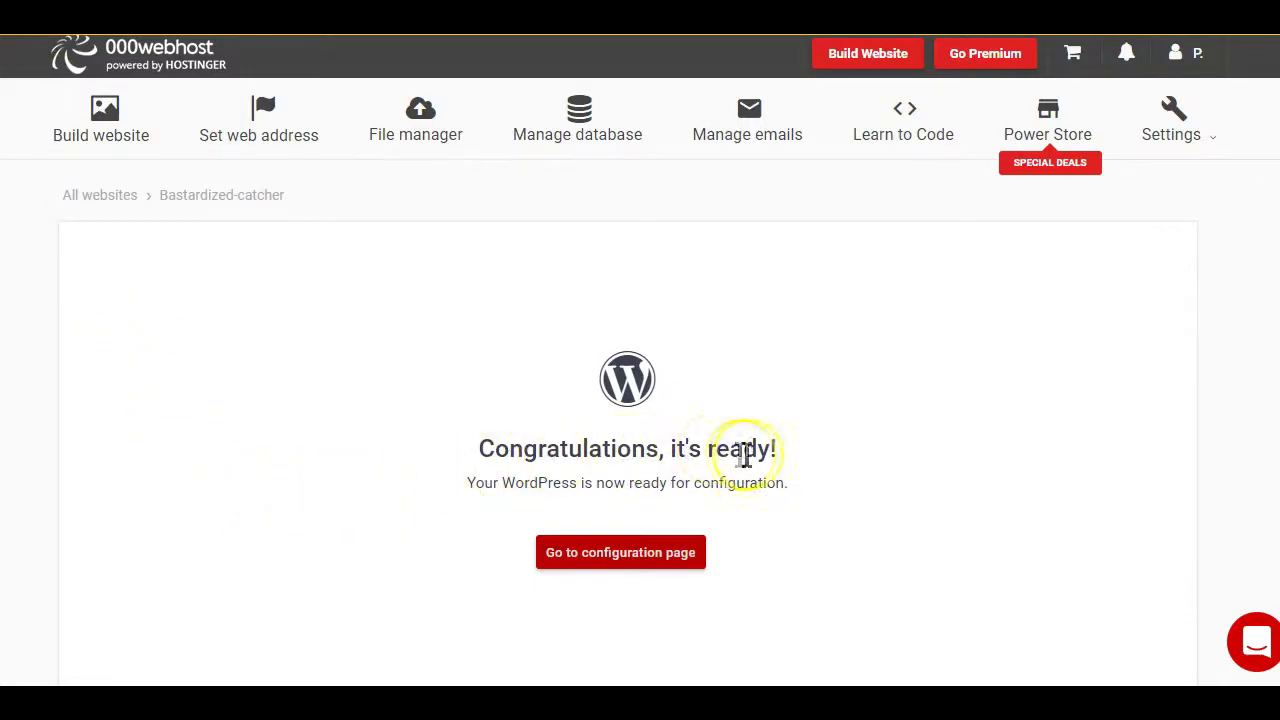
- Open the WordPress configuration page, log in as admin with the saved credentials and visit the live site
left_click(605, 560)
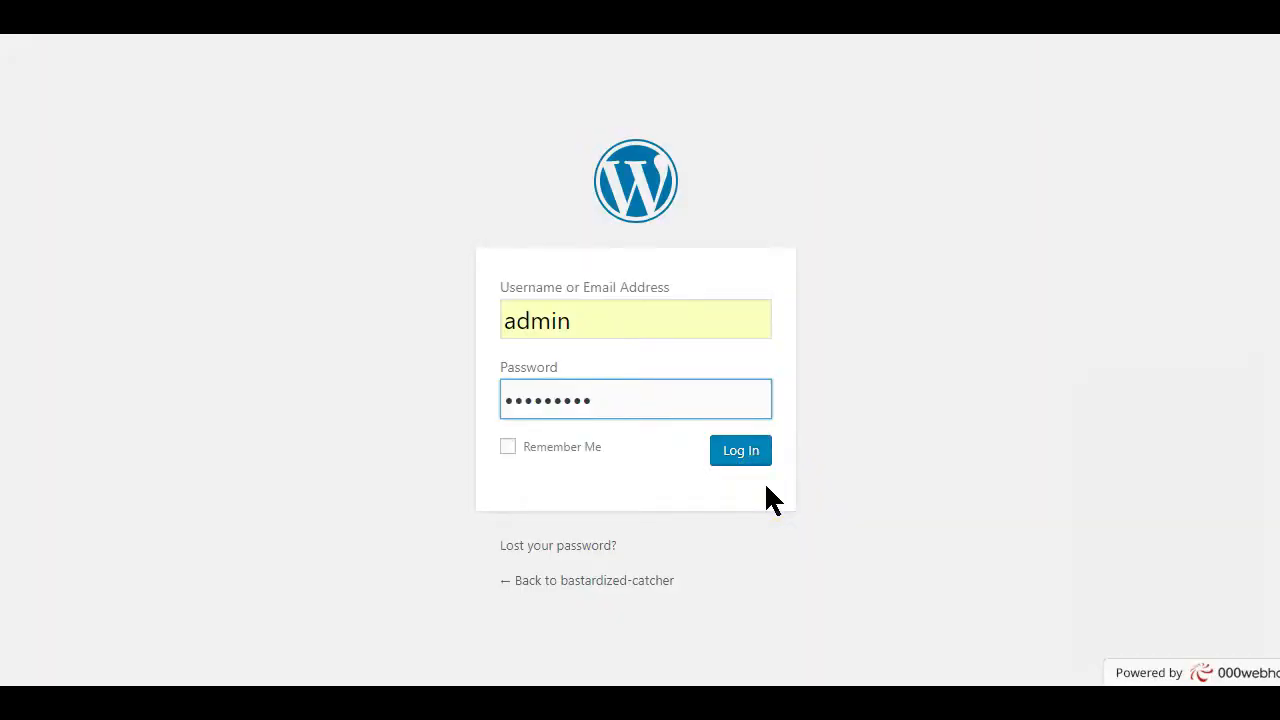
left_click(740, 462)
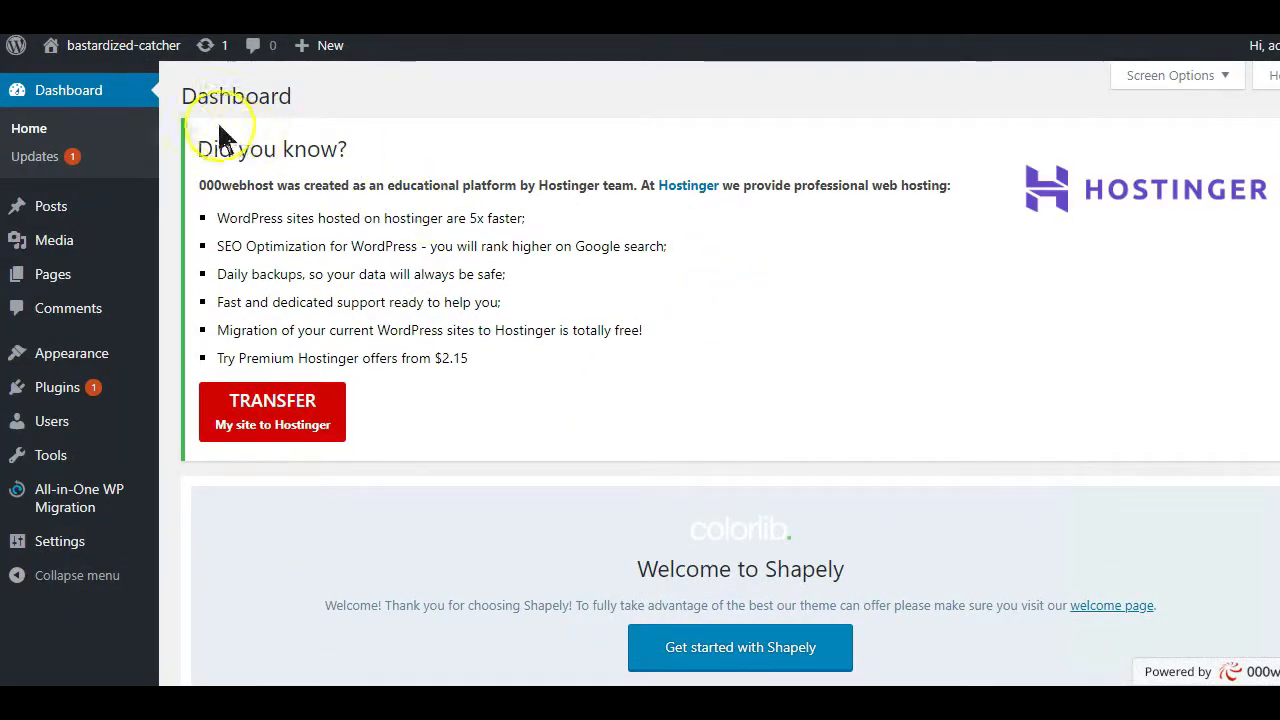
mouse_move(136, 50)
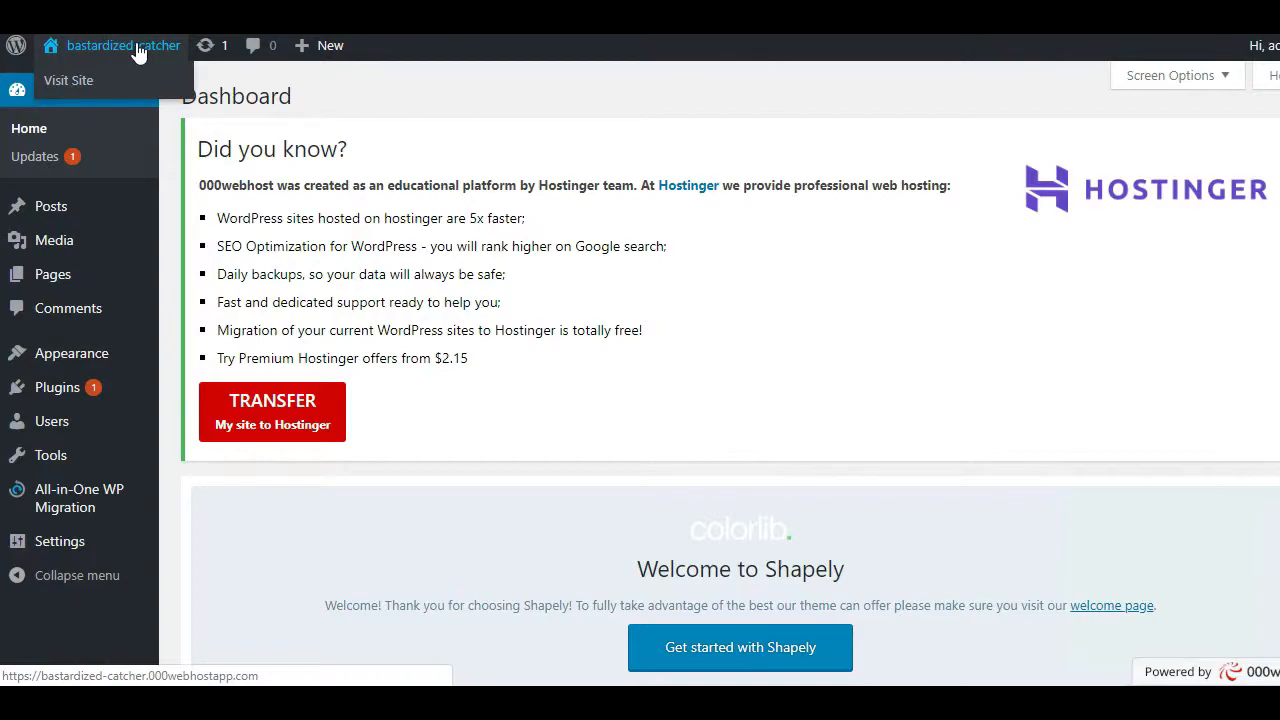
left_click(72, 82)
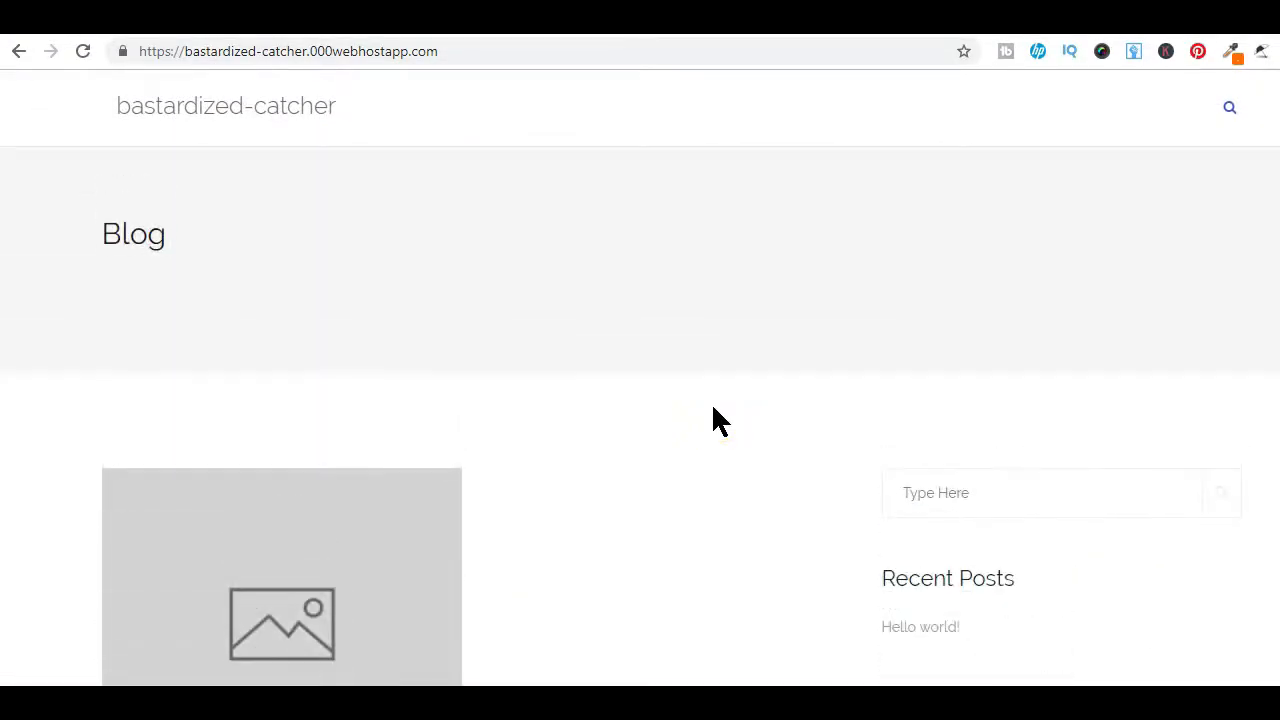
left_click_drag(449, 51, 126, 50)
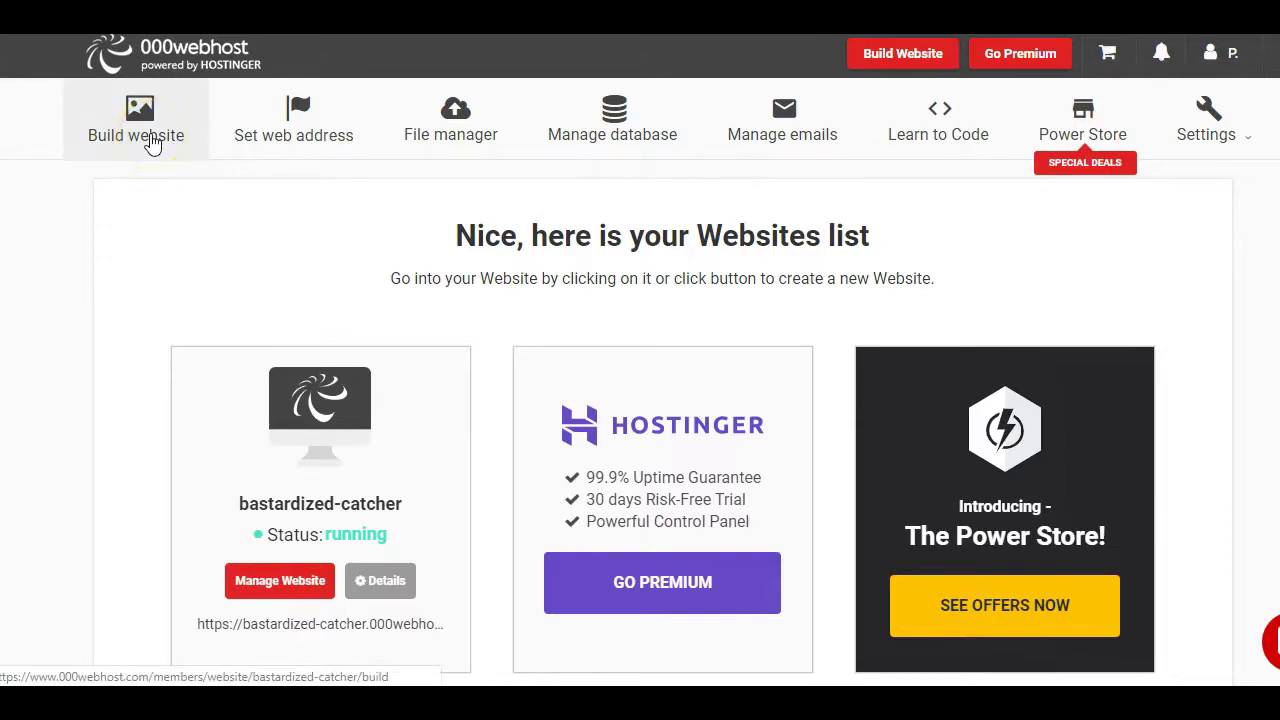
- In the 000webhost web address settings, decline the upgrade, choose to use an own domain and enter tubemechanics.ml for parking
left_click(300, 143)
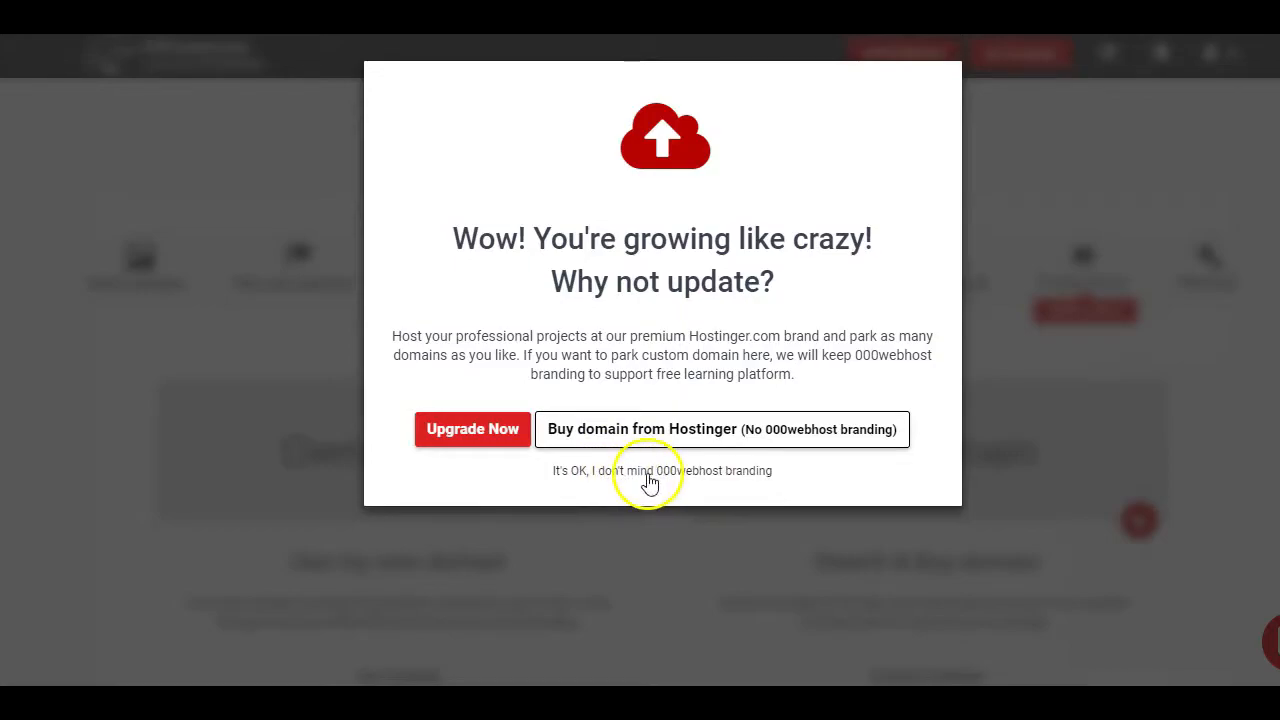
left_click(748, 474)
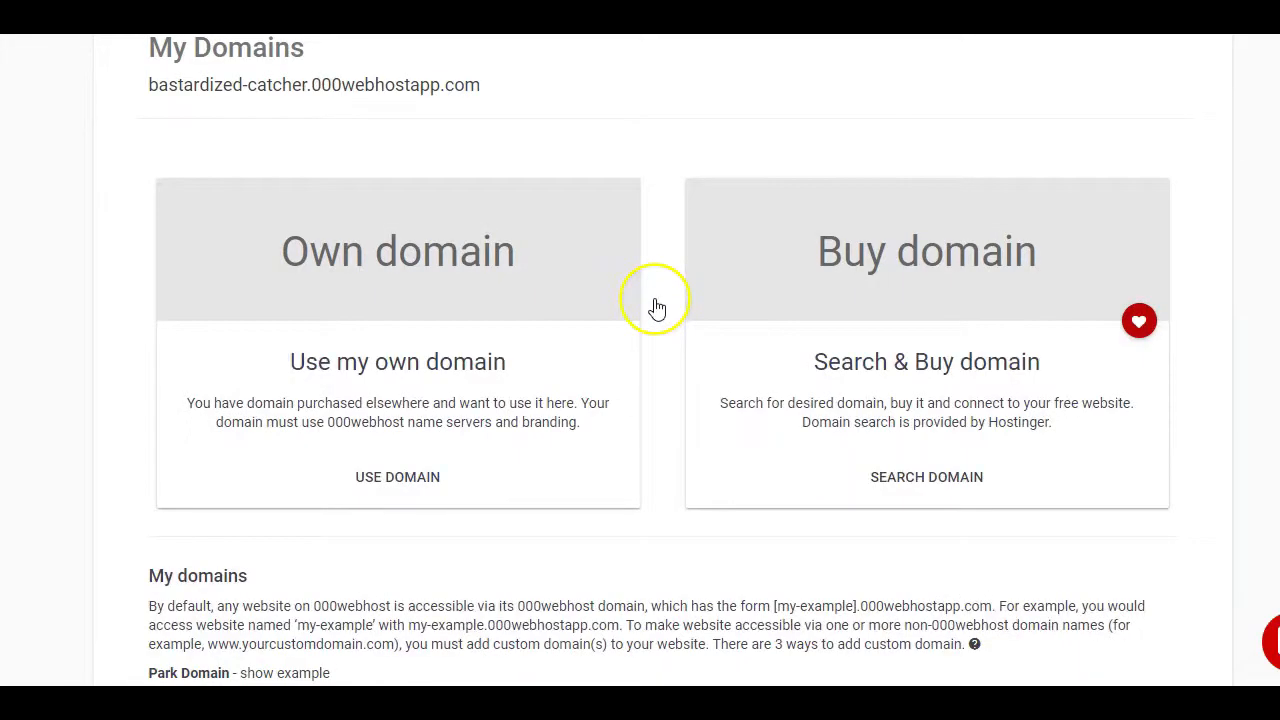
left_click(390, 256)
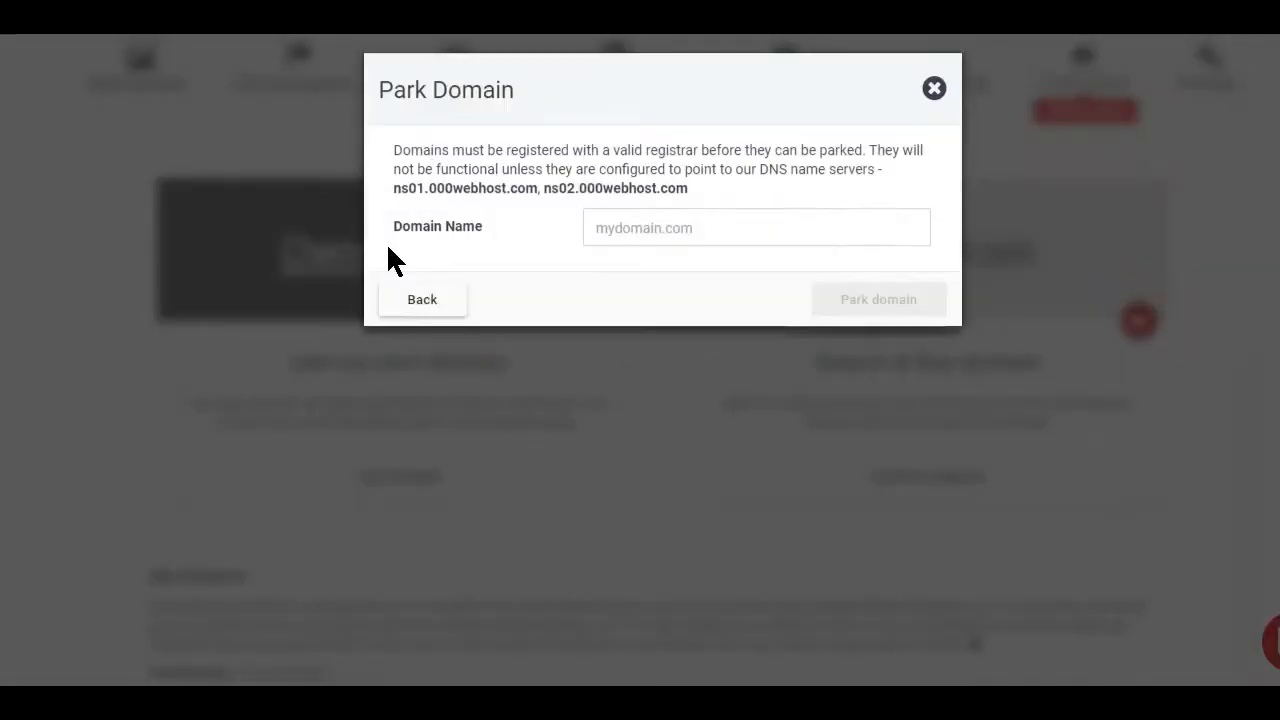
left_click(620, 237)
key("ctrl+v")
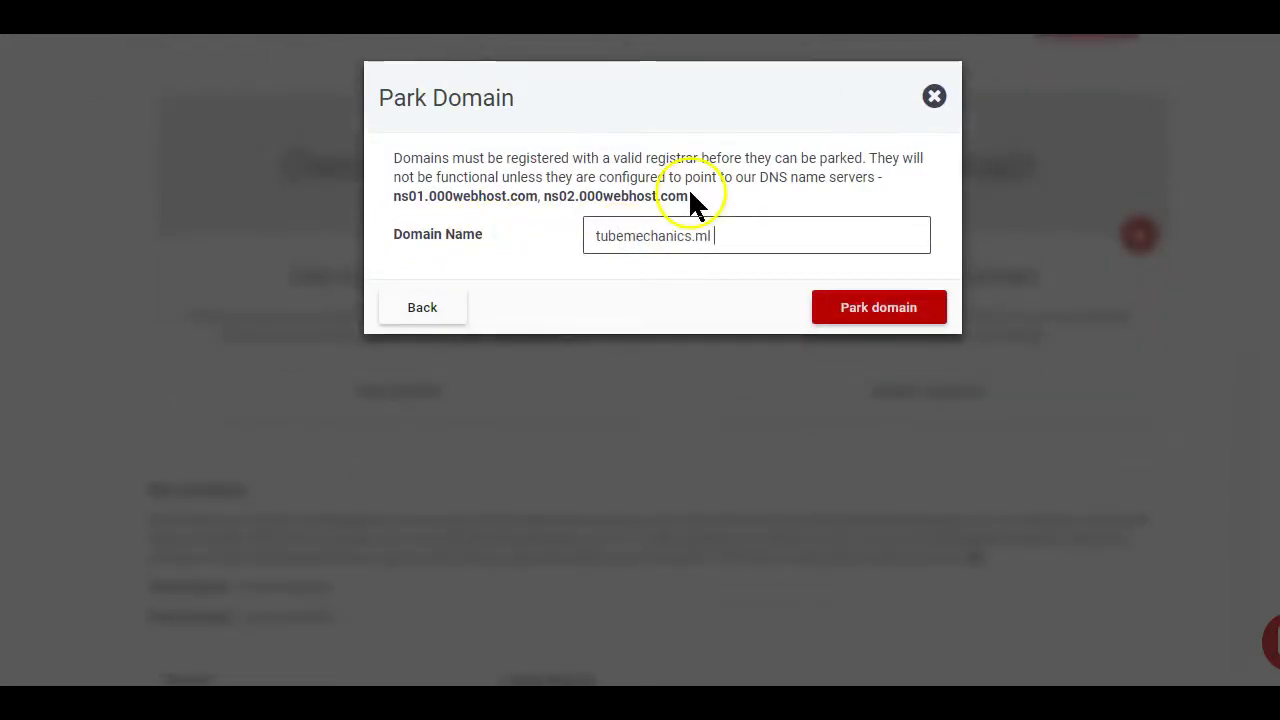
- Copy the name servers ns01.000webhost.com and ns02.000webhost.com from the Park Domain dialog into the Notepad note
left_click(693, 198)
left_click_drag(693, 198, 391, 196)
right_click(418, 197)
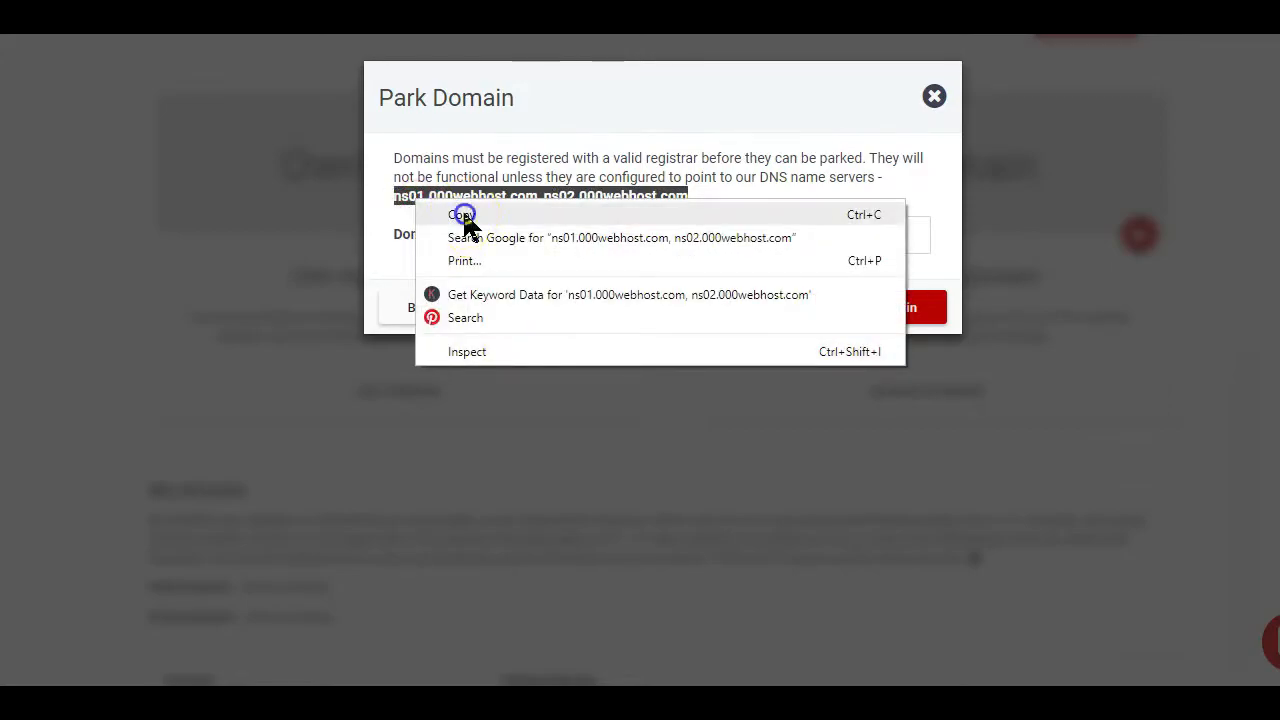
left_click(462, 212)
left_click(783, 195)
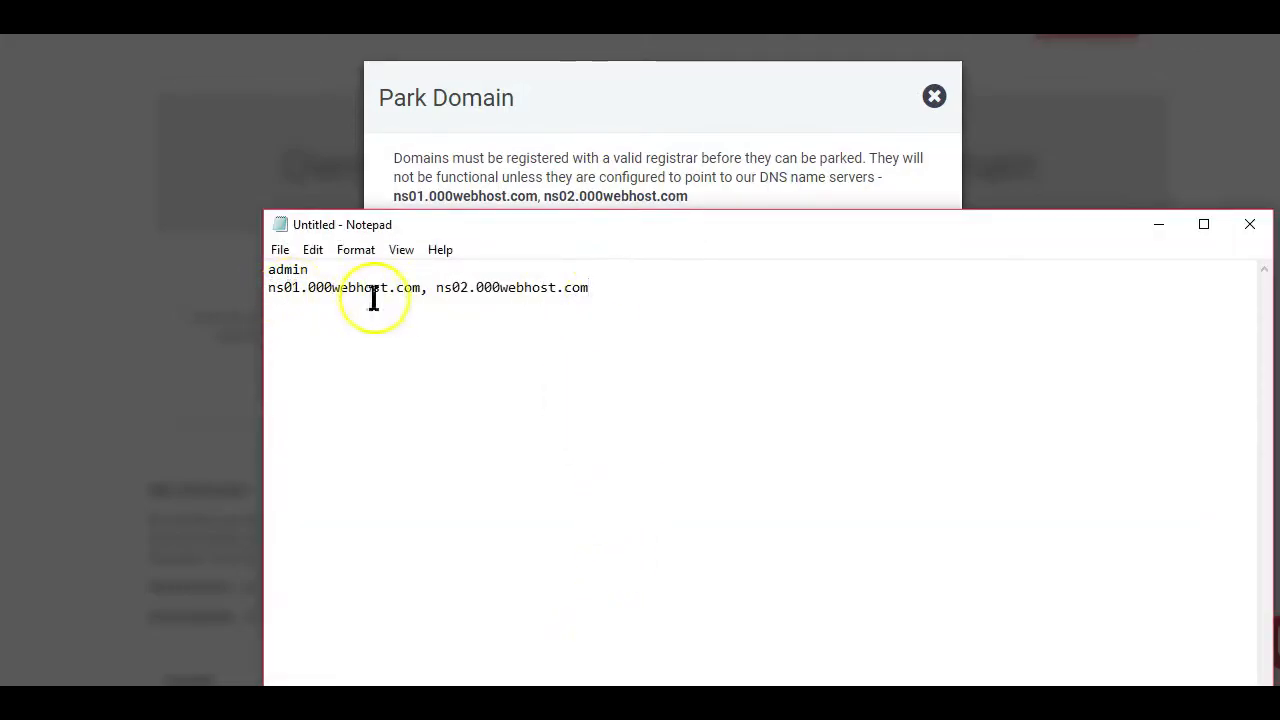
left_click(1159, 224)
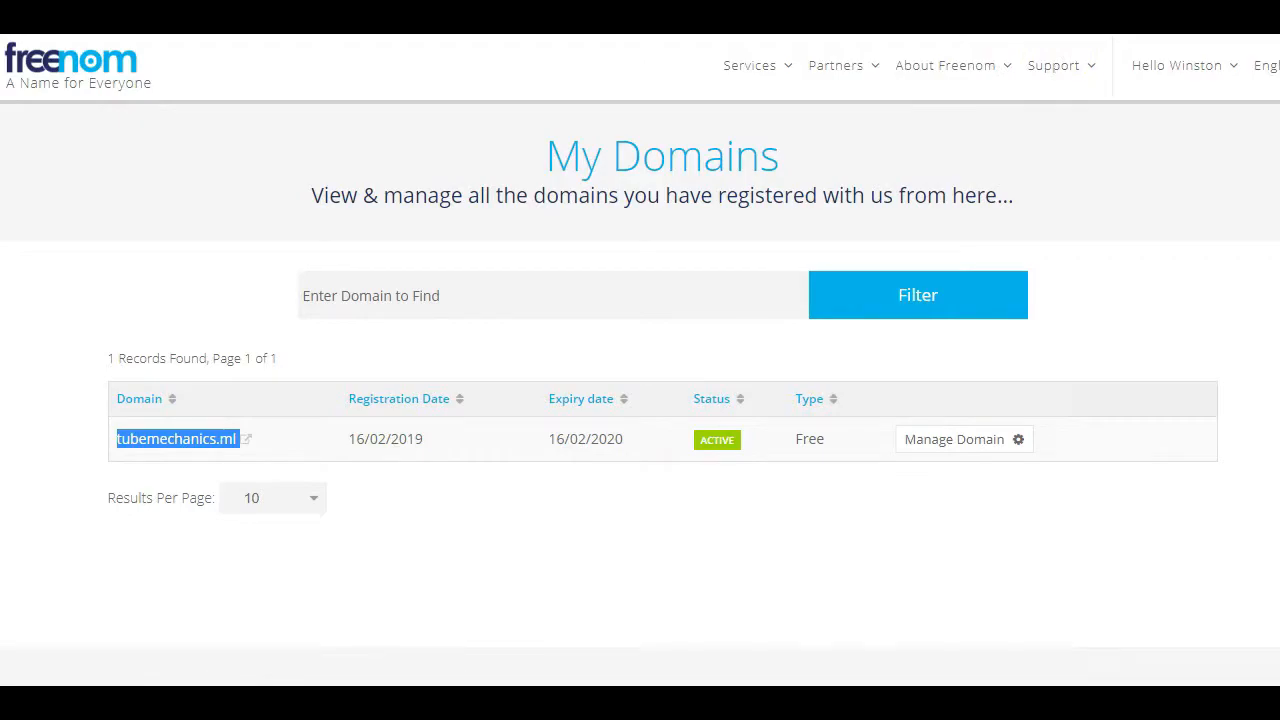
- In Freenom, open the nameserver settings of tubemechanics.ml and choose custom nameservers
left_click(929, 567)
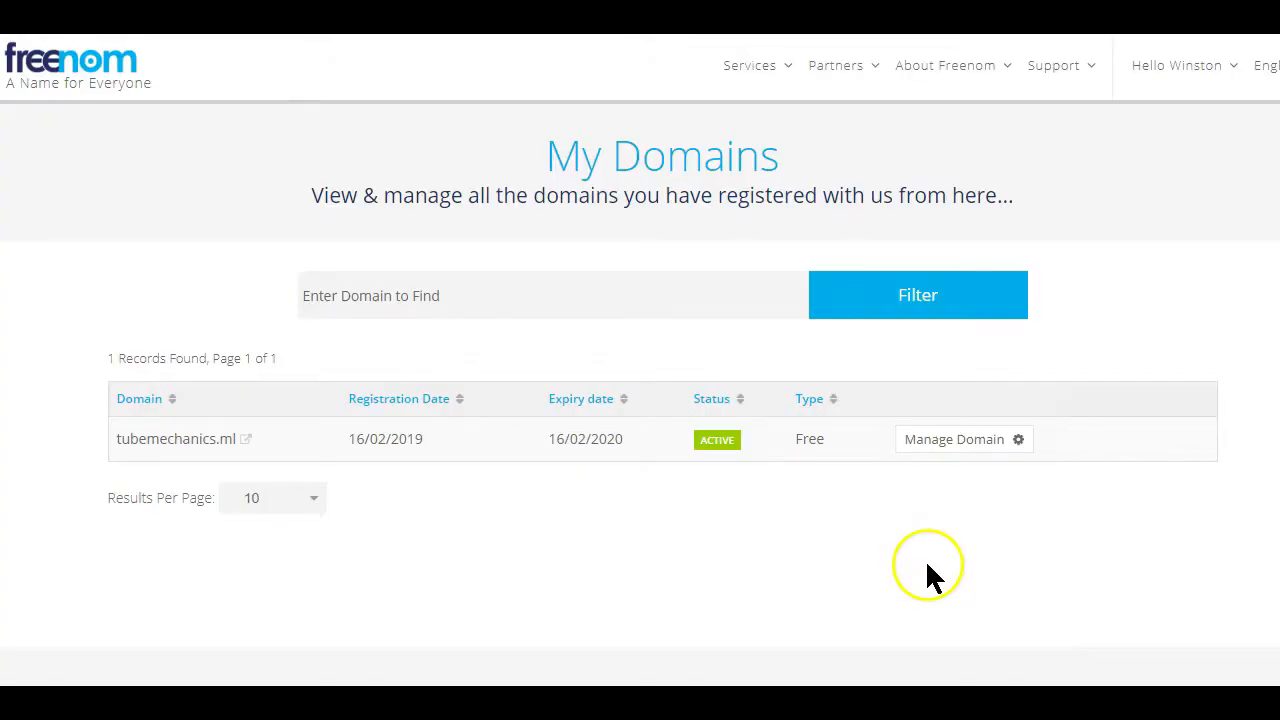
left_click(948, 440)
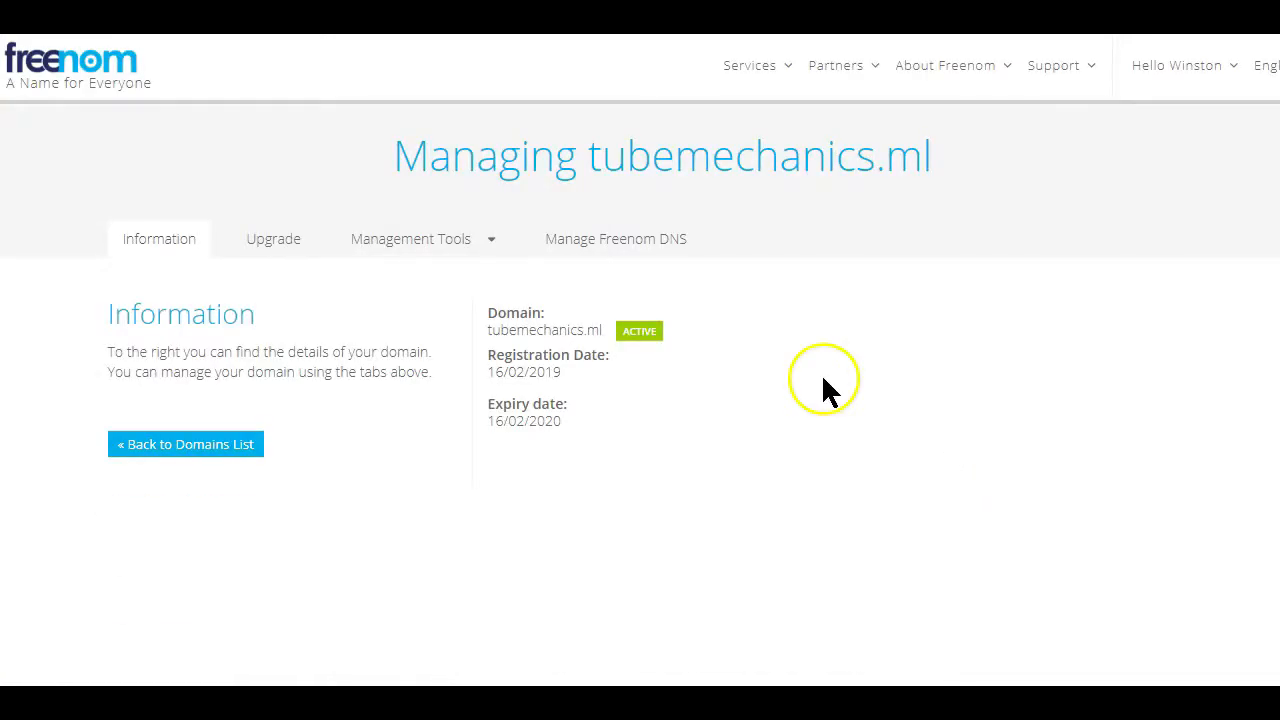
left_click(434, 250)
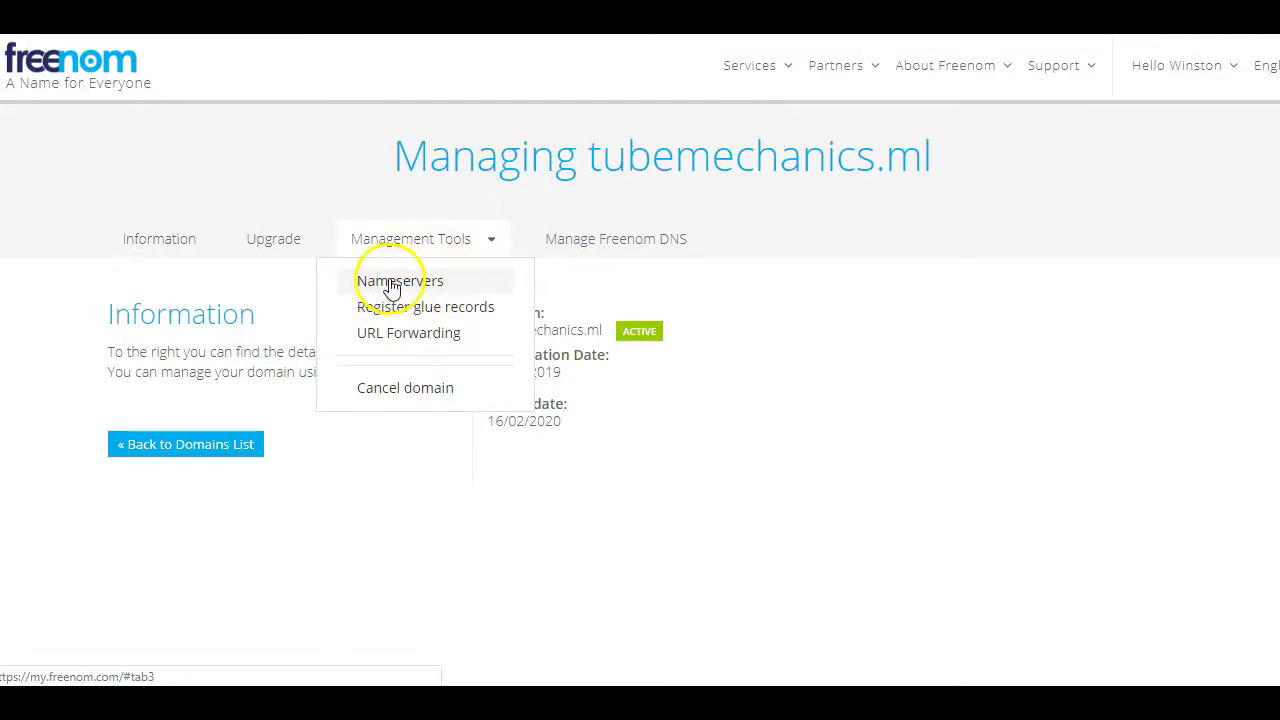
left_click(392, 285)
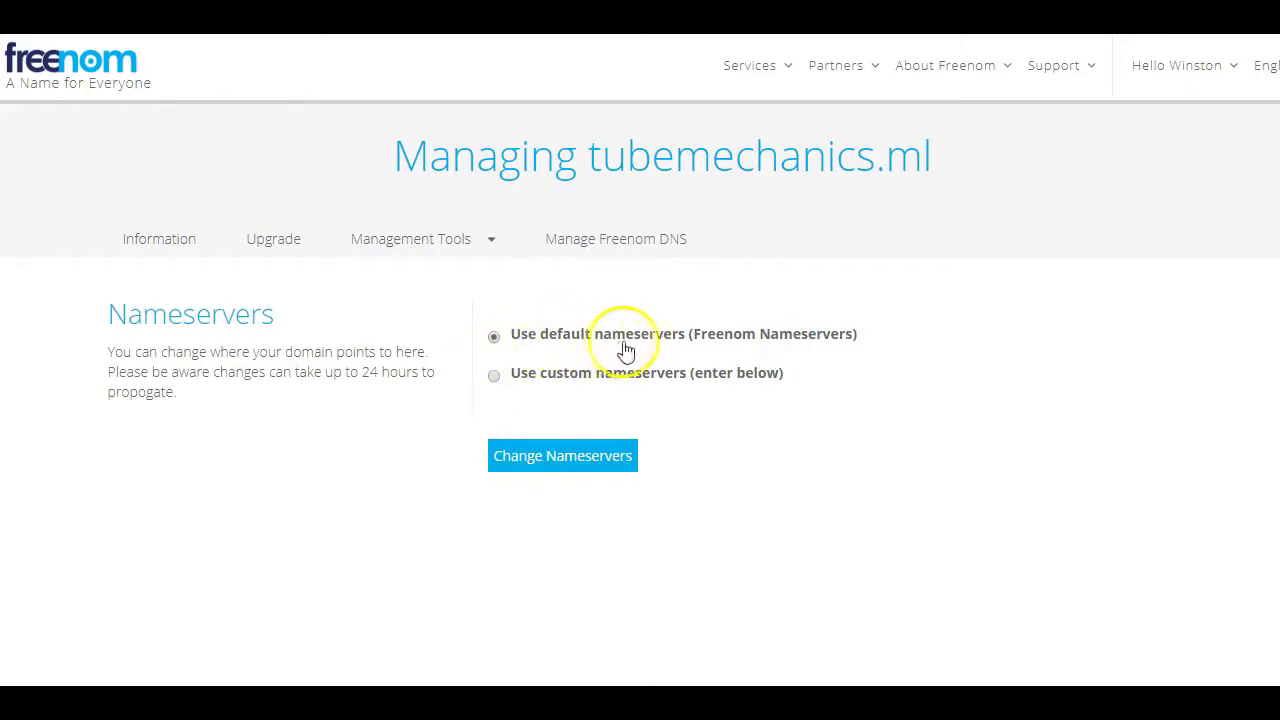
left_click(580, 372)
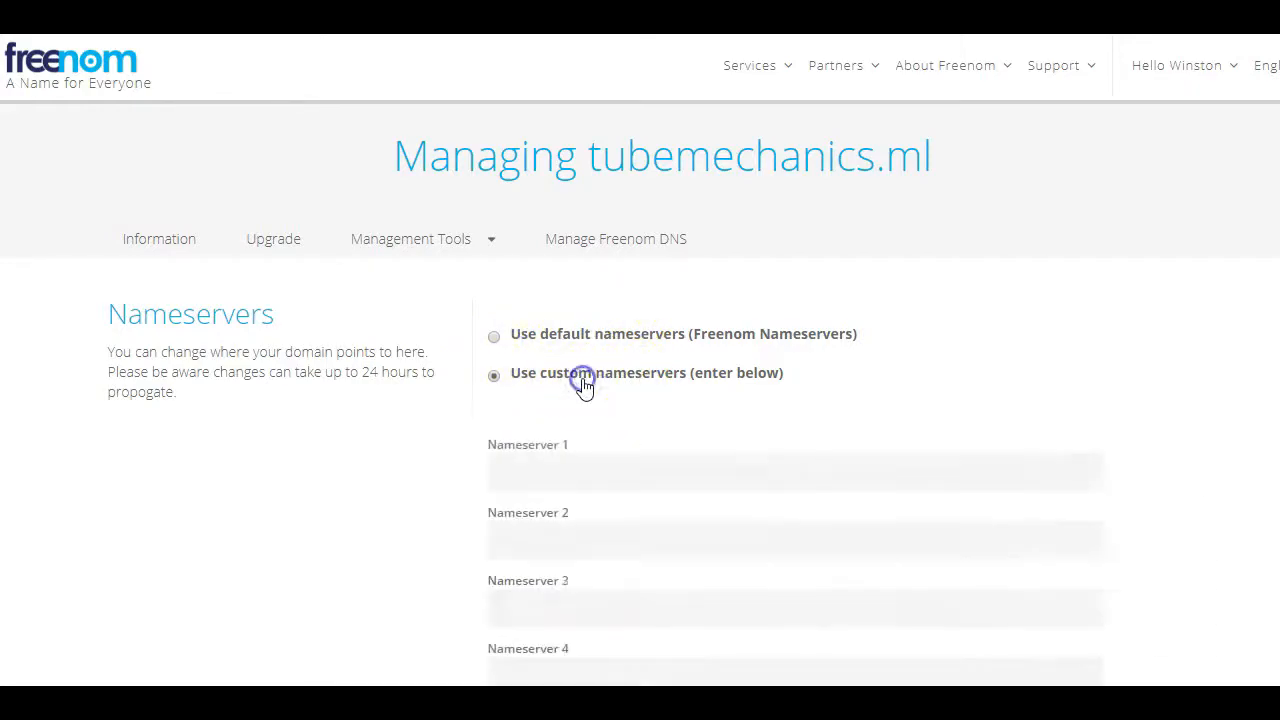
- Copy ns01.000webhost.com from the Notepad note into Nameserver 1
scroll(763, 438, "down", 1)
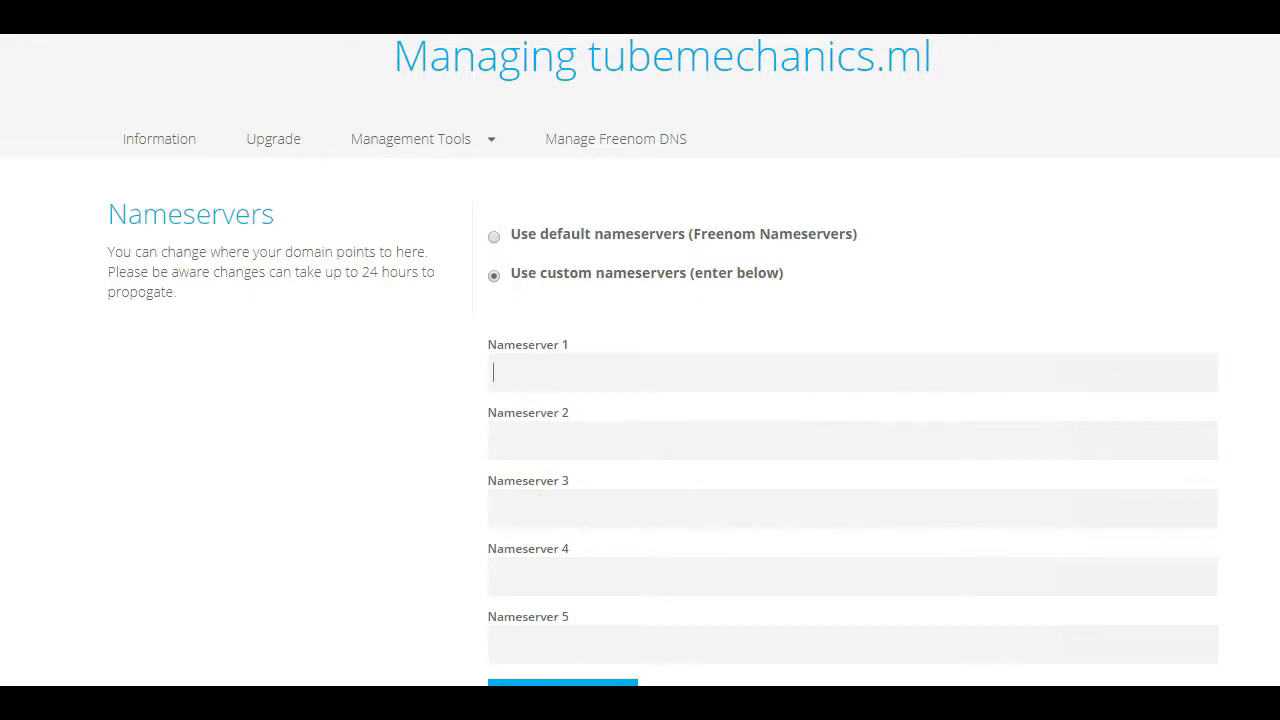
key("alt+Tab")
right_click(377, 288)
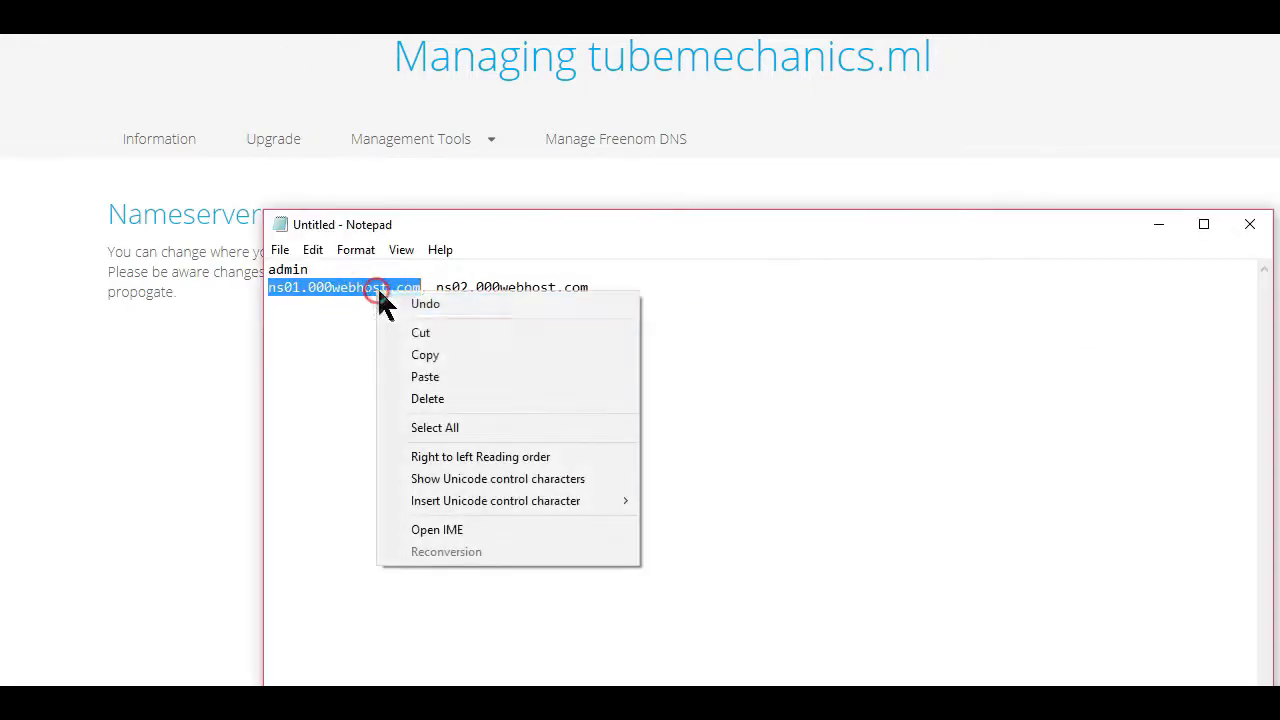
left_click(433, 353)
left_click(200, 408)
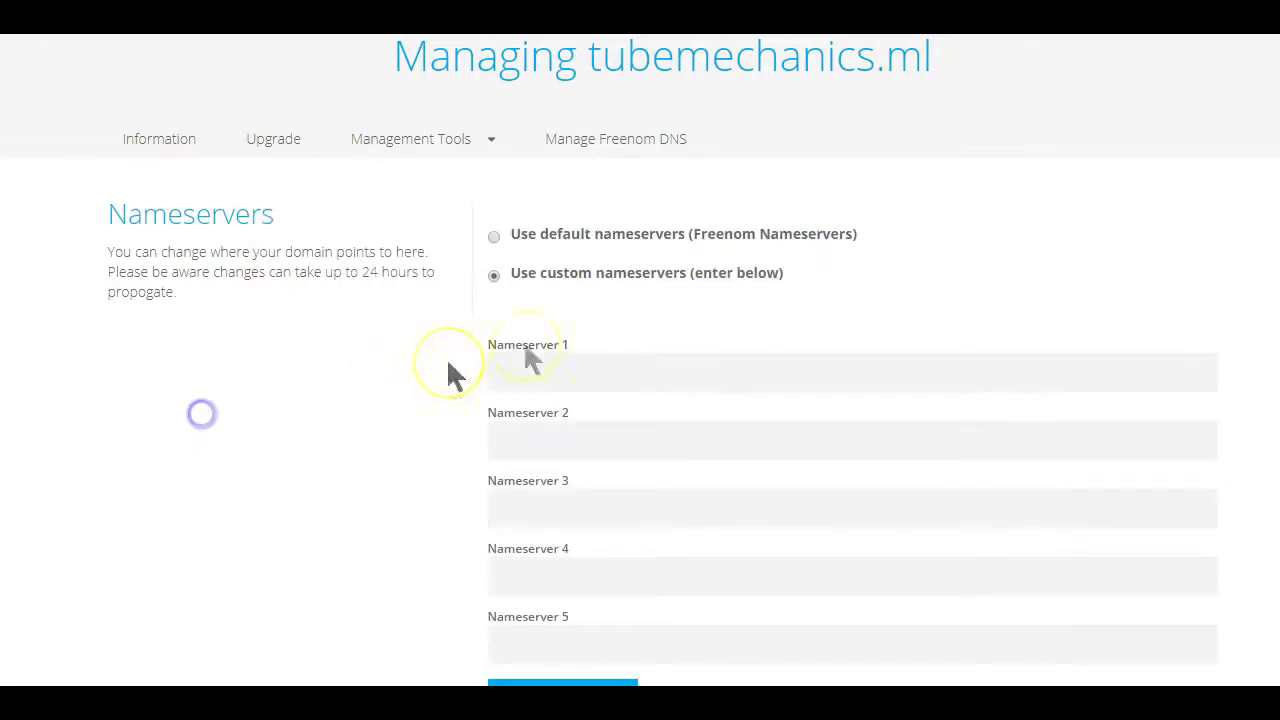
left_click(610, 375)
right_click(613, 374)
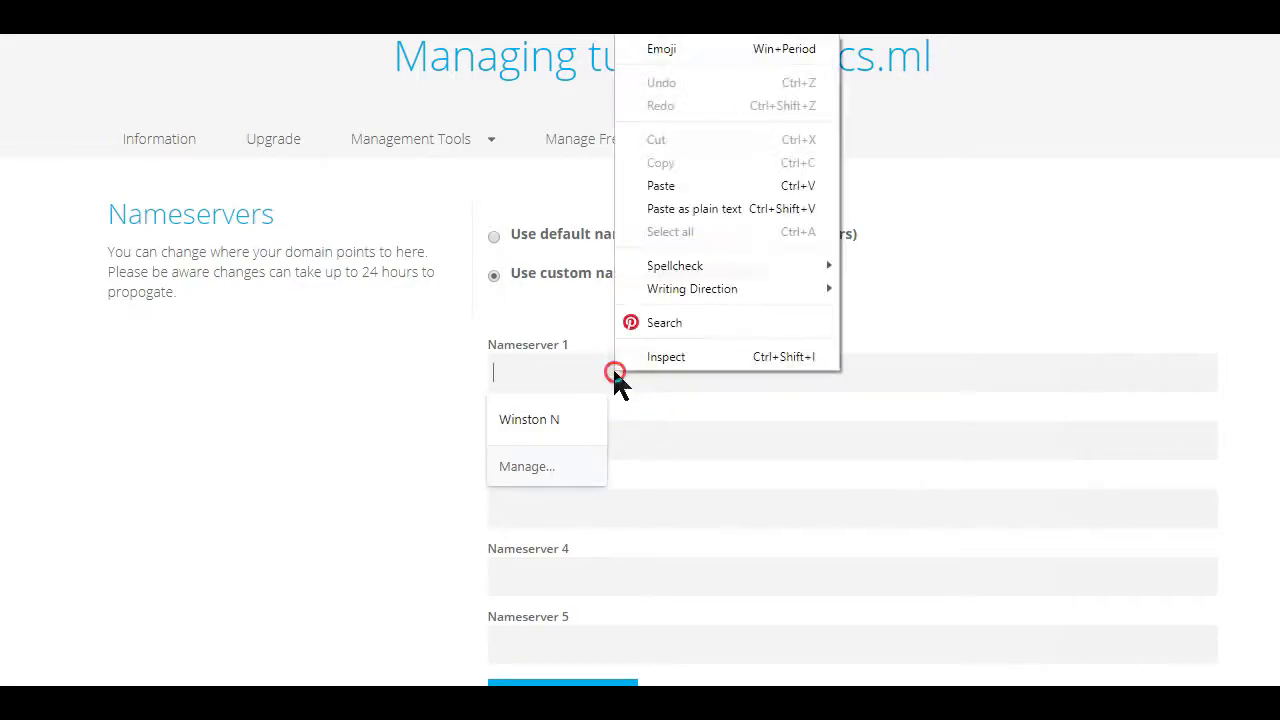
left_click(667, 186)
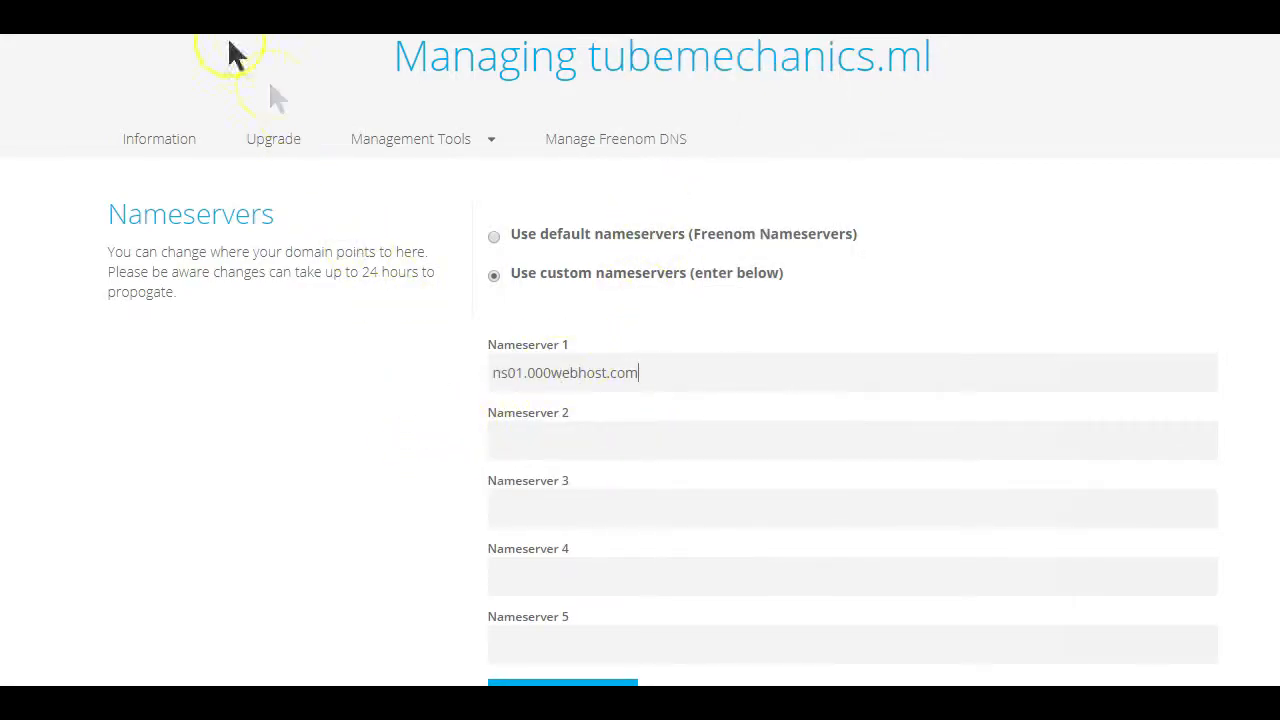
- Copy ns02.000webhost.com from the Notepad note into Nameserver 2
key("alt+Tab")
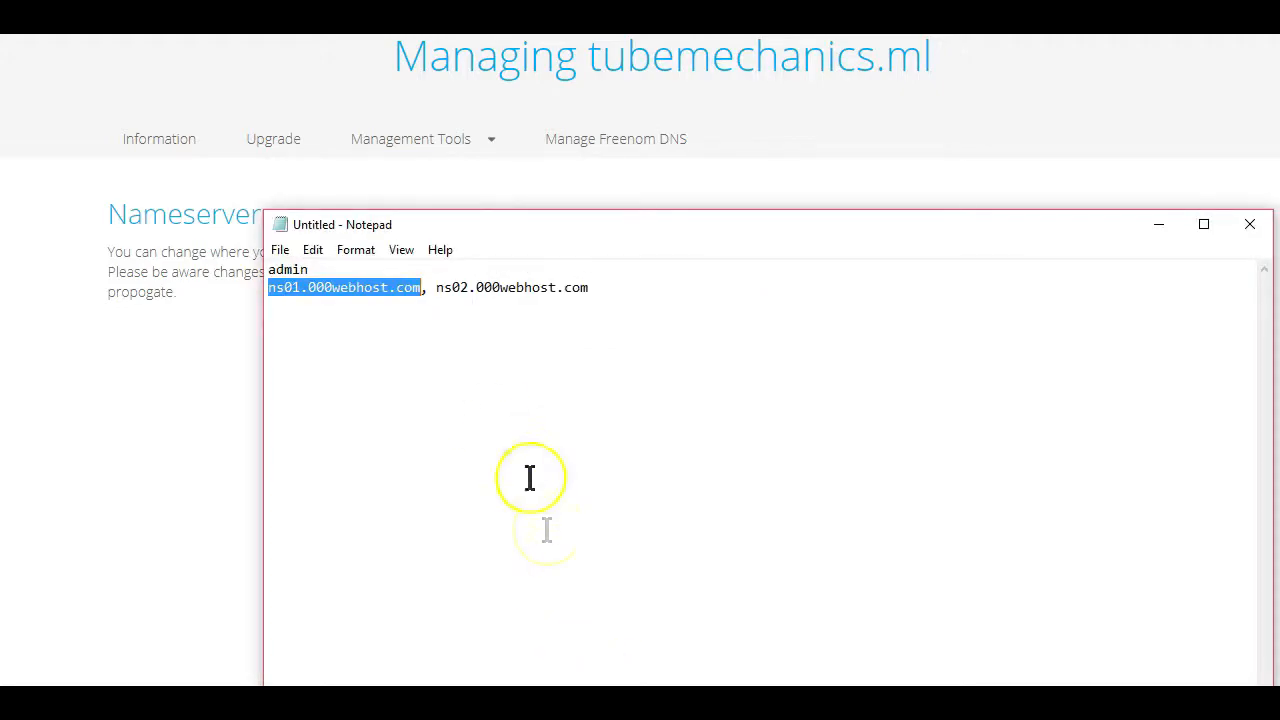
left_click_drag(435, 288, 643, 291)
right_click(571, 285)
left_click(621, 344)
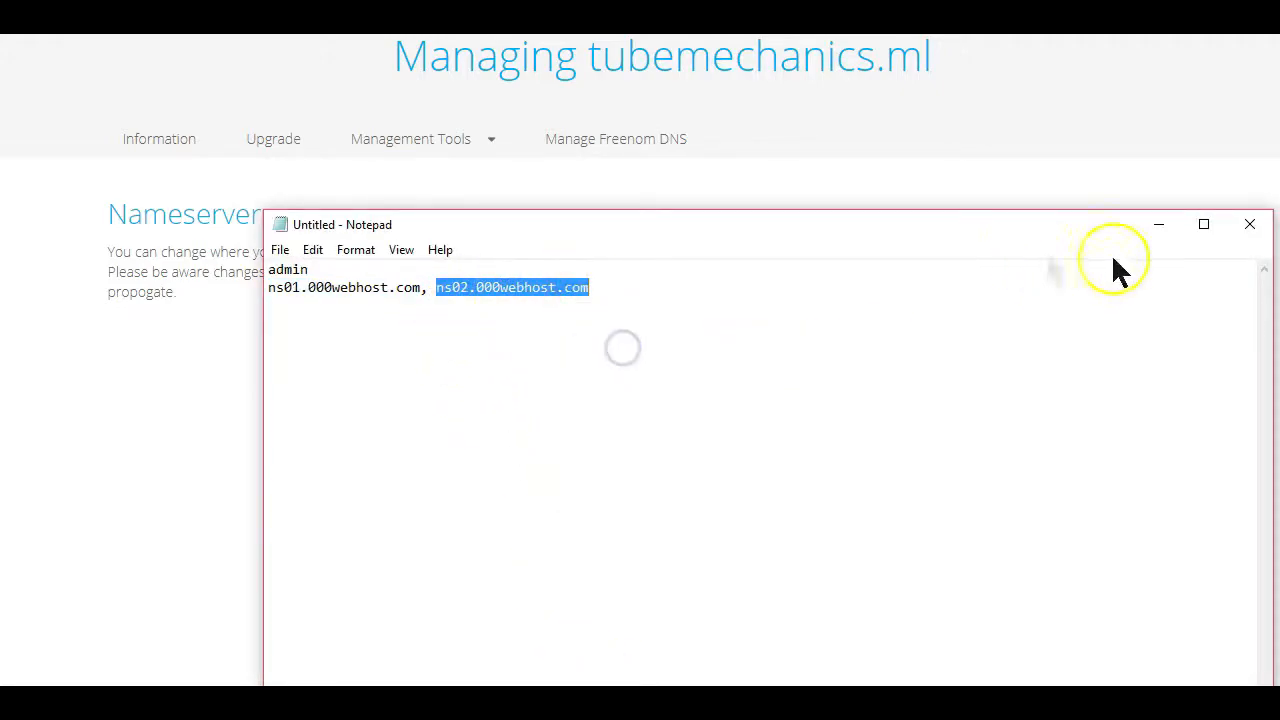
left_click(1159, 224)
left_click(582, 441)
right_click(582, 441)
left_click(634, 257)
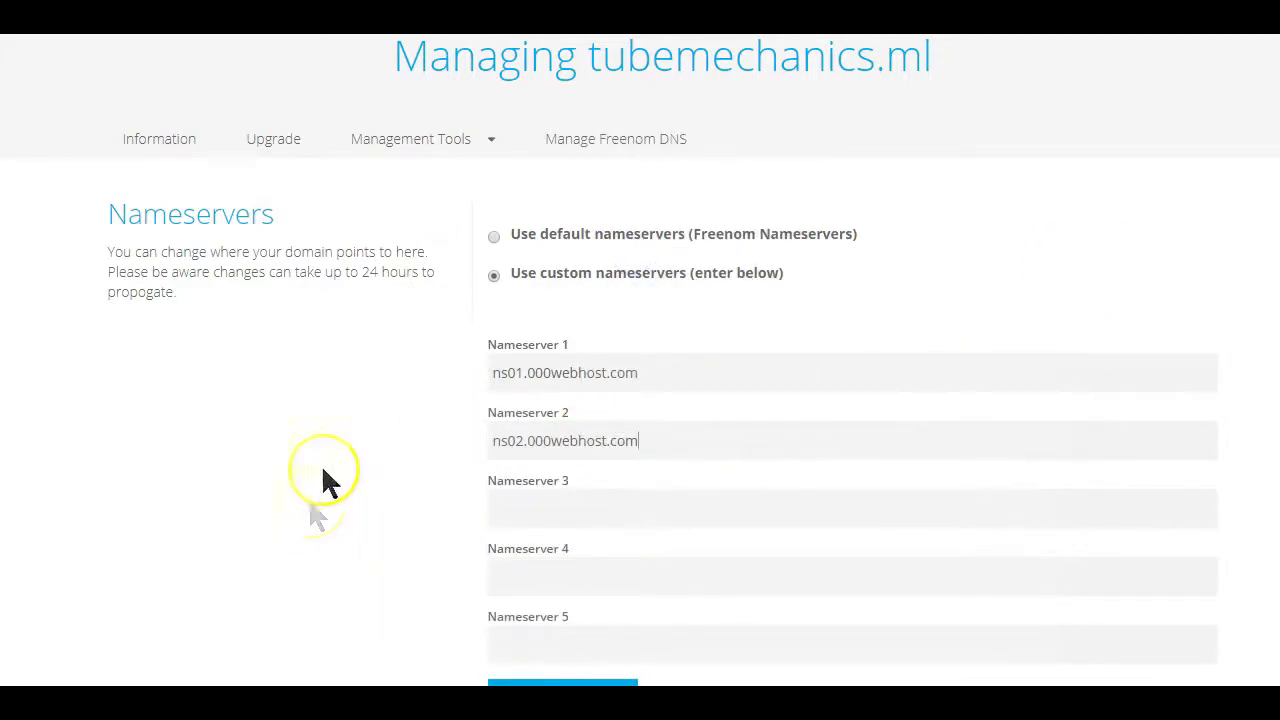
left_click(200, 391)
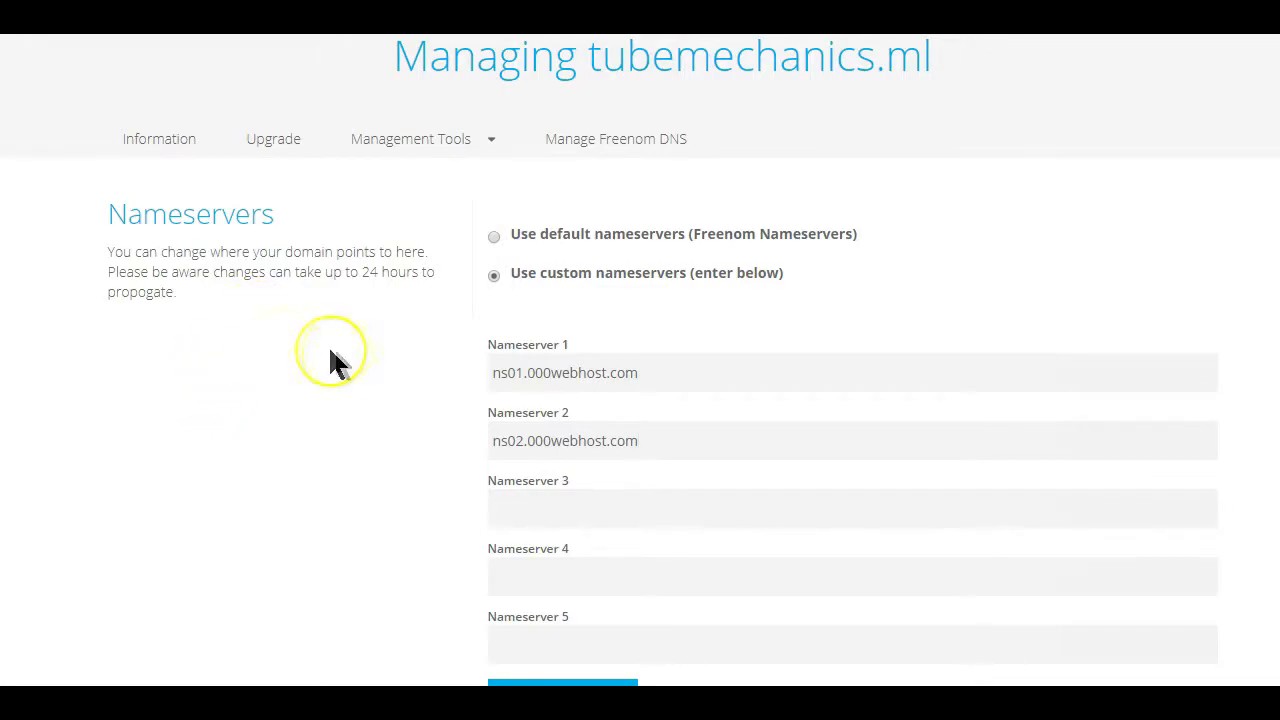
- Review the note on propagation time and submit the nameserver change for tubemechanics.ml
scroll(340, 362, "down", 4)
scroll(373, 300, "up", 5)
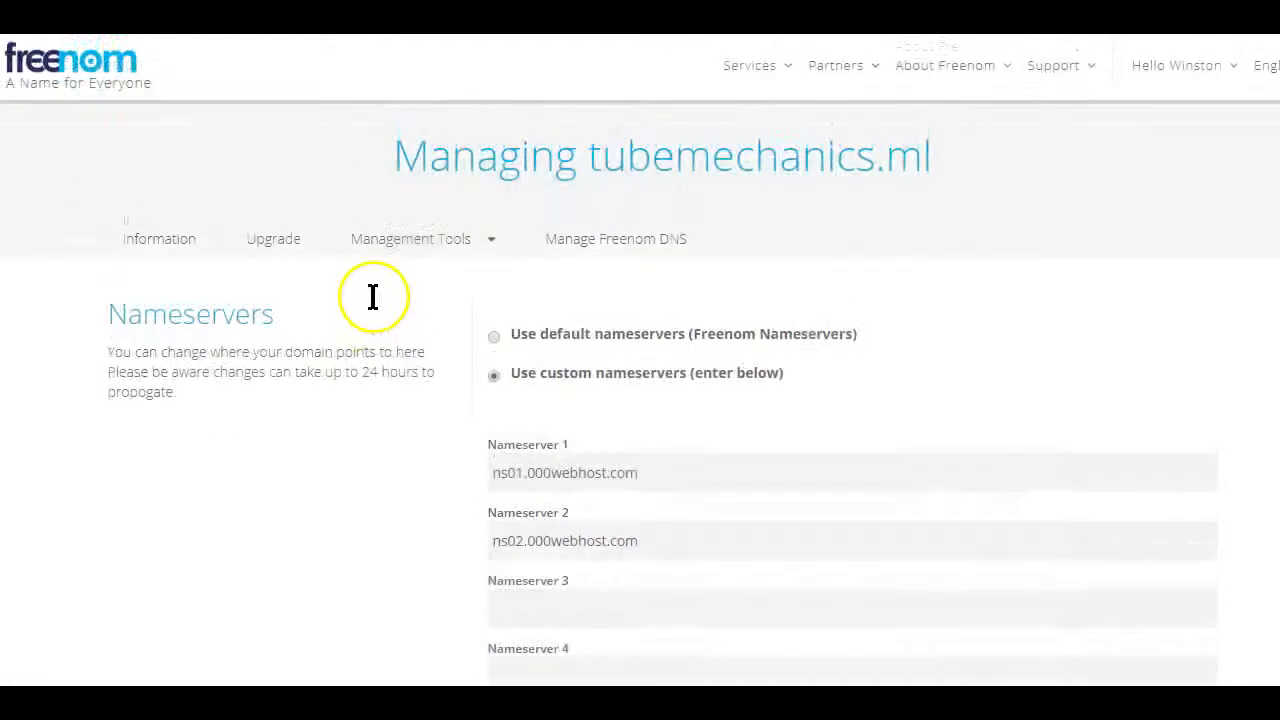
left_click_drag(323, 371, 415, 374)
scroll(291, 300, "down", 3)
scroll(291, 300, "up", 1)
scroll(291, 300, "down", 1)
left_click(549, 496)
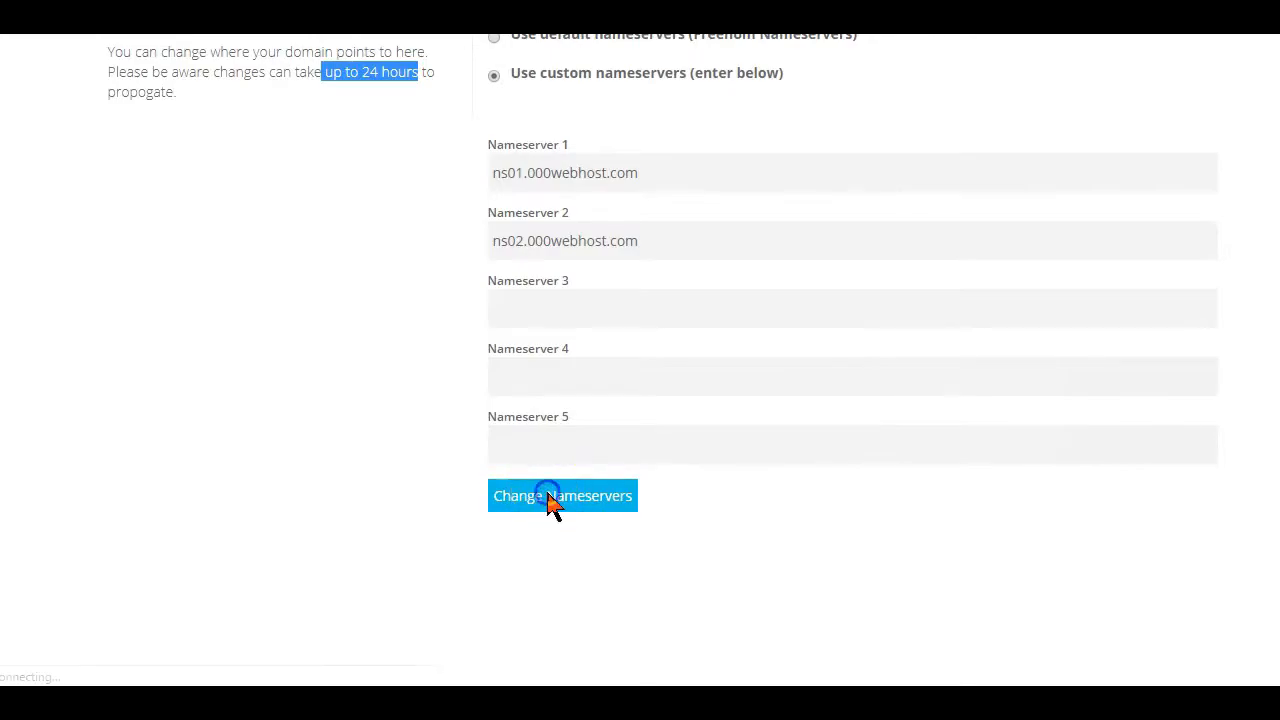
- Open tubemechanics.ml in the browser and look through the WordPress blog page served at that address
left_click_drag(485, 429, 590, 427)
right_click(582, 426)
left_click(628, 466)
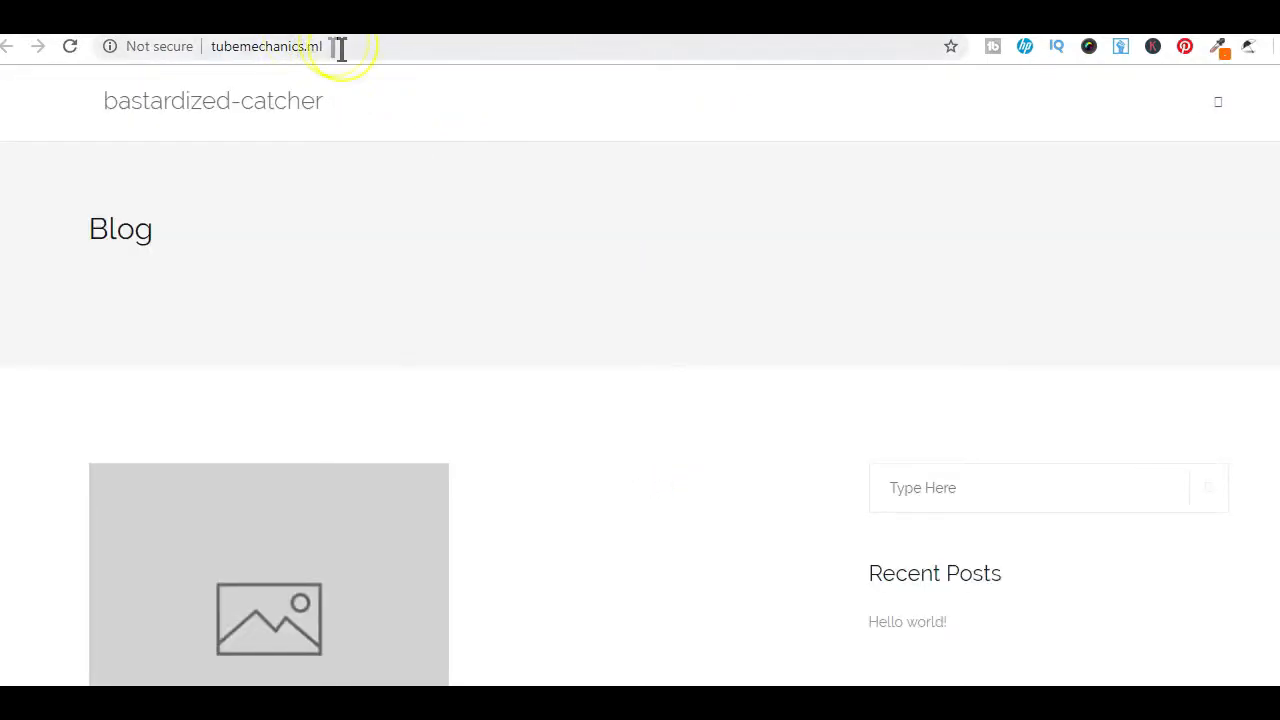
left_click_drag(340, 48, 210, 46)
scroll(526, 471, "down", 7)
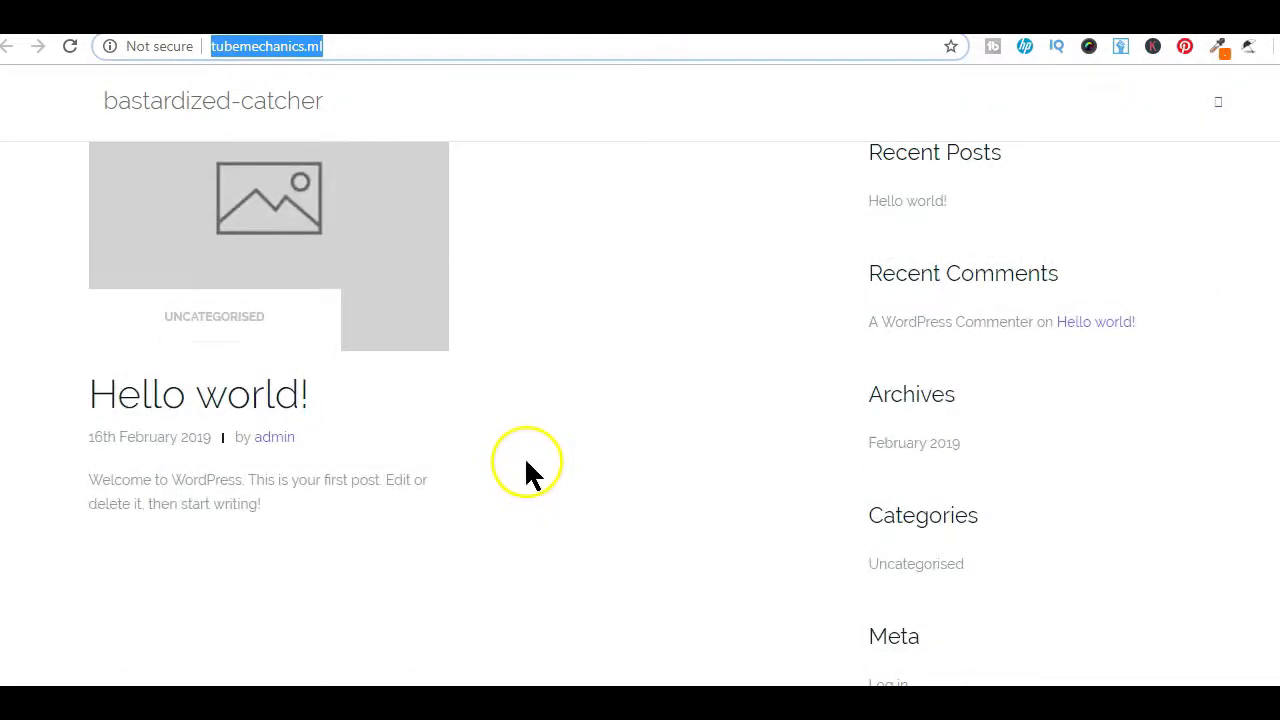
scroll(474, 577, "up", 6)
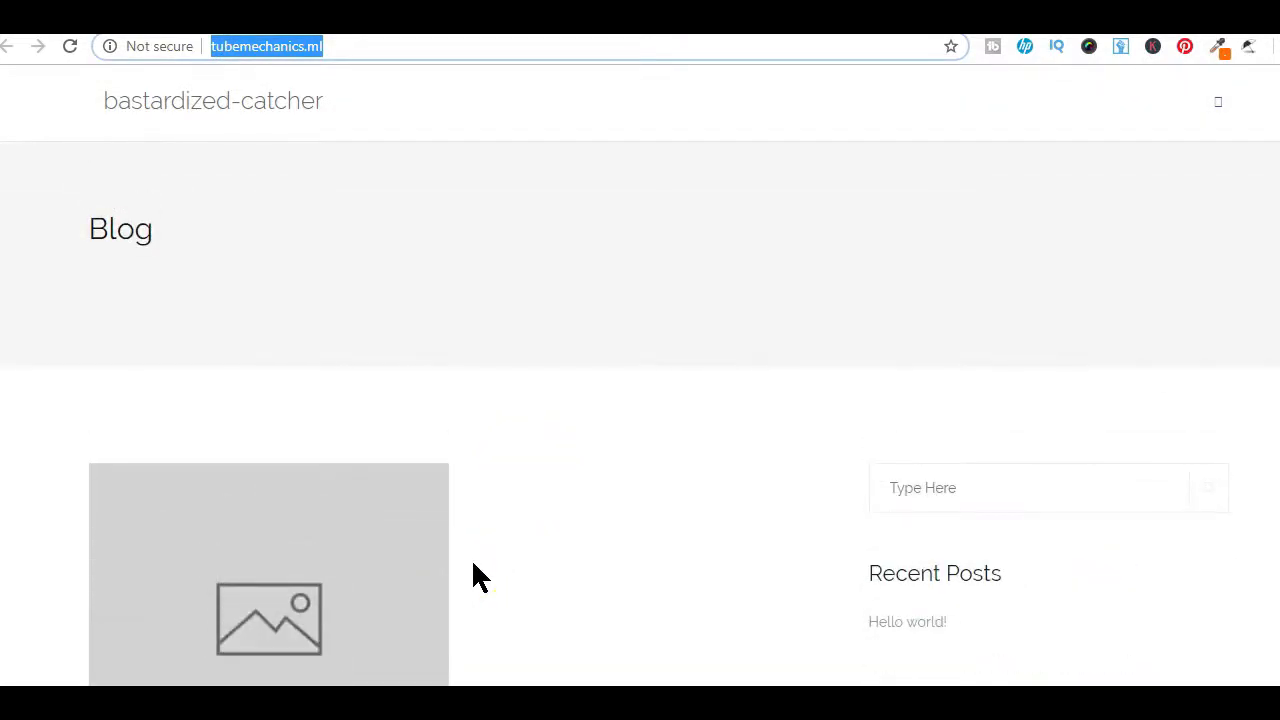
scroll(495, 525, "down", 4)
scroll(497, 522, "down", 4)
scroll(497, 522, "up", 8)
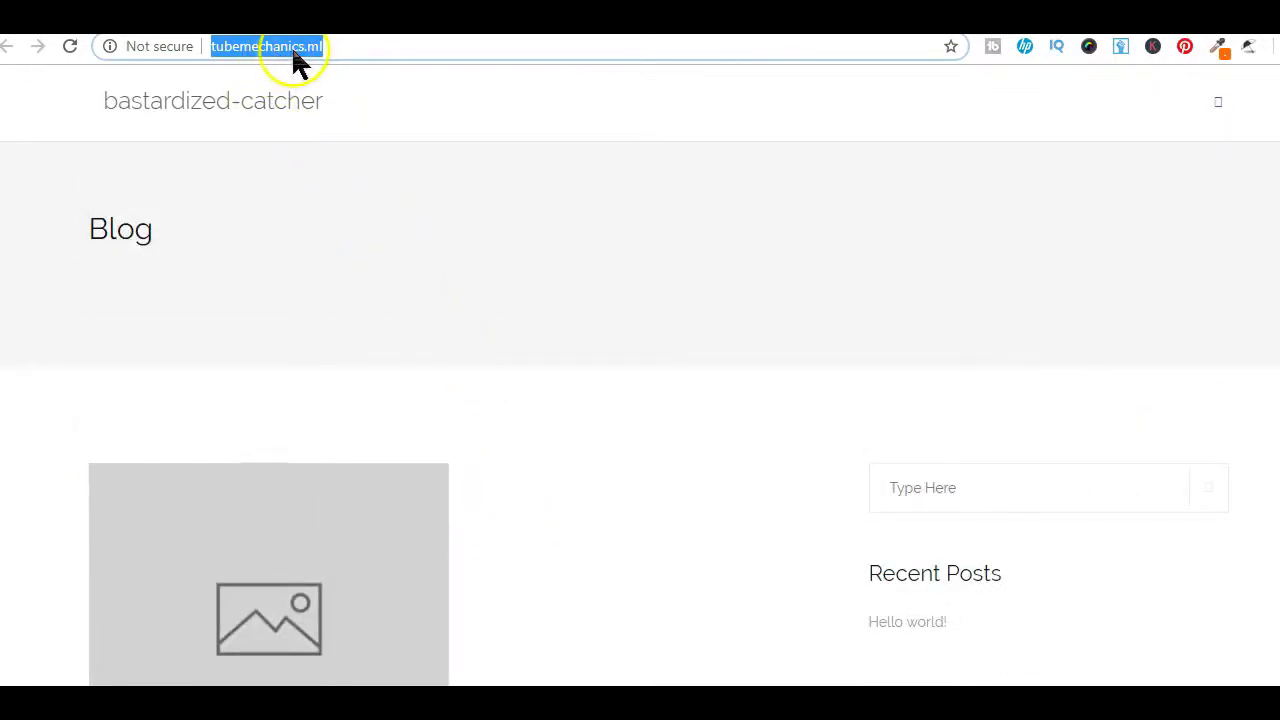